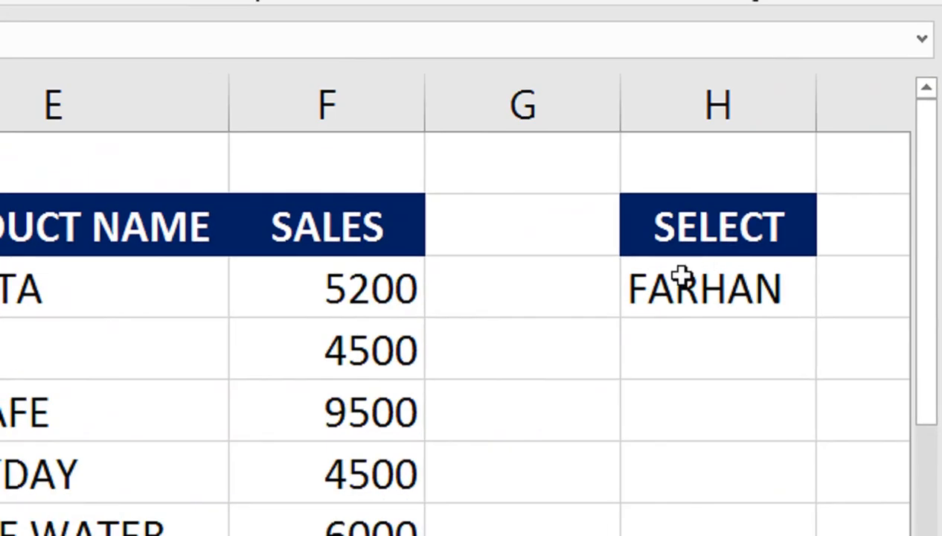
- Clear the contents of cell H3 under the SELECT header
left_click(810, 253)
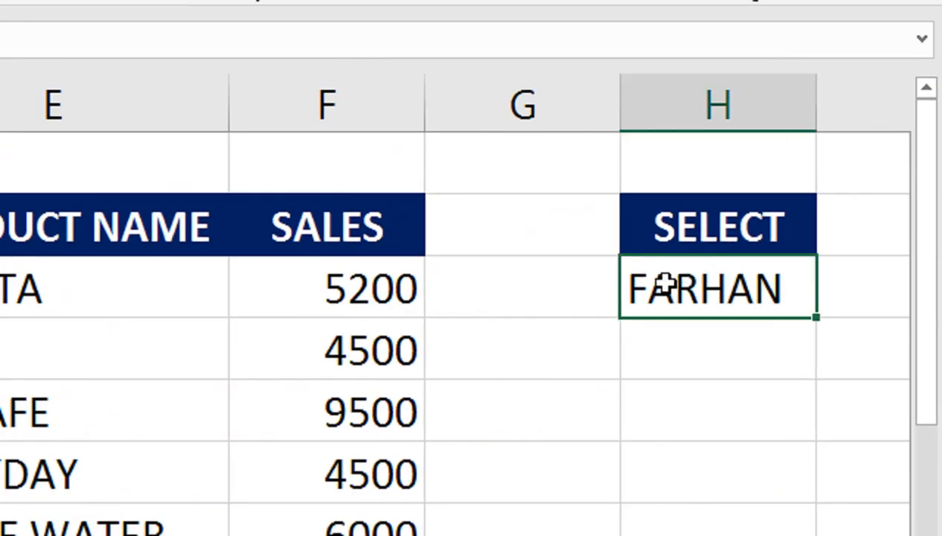
key("Delete")
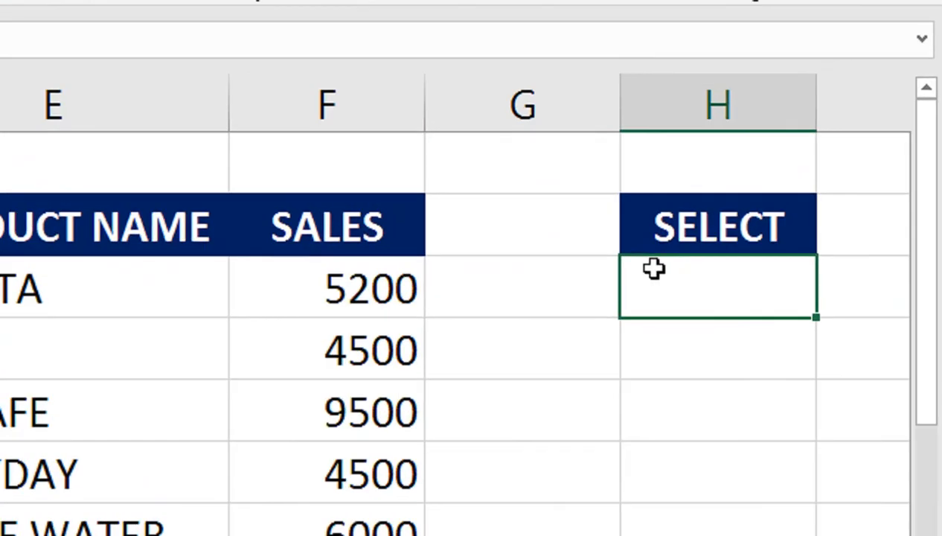
type("=IF(")
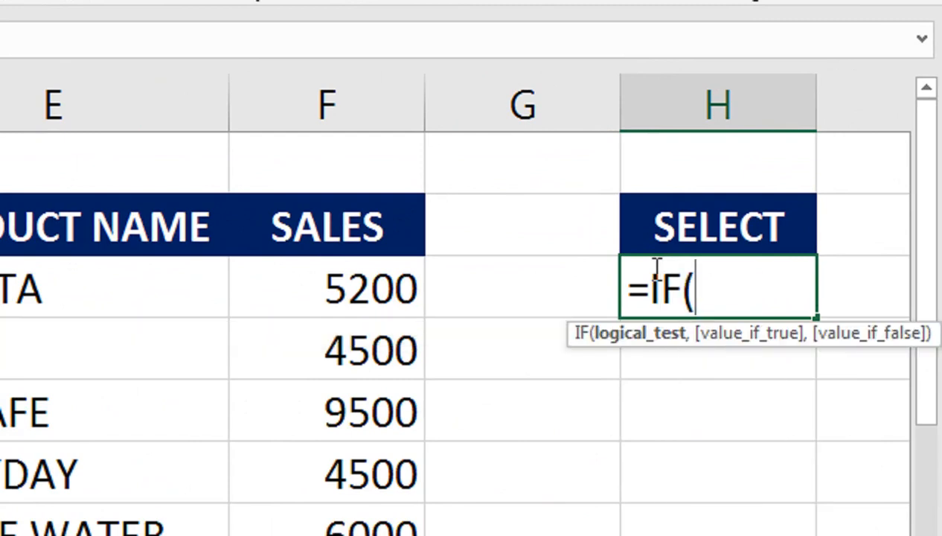
key("BackSpace")
key("BackSpace")
key("BackSpace")
key("BackSpace")
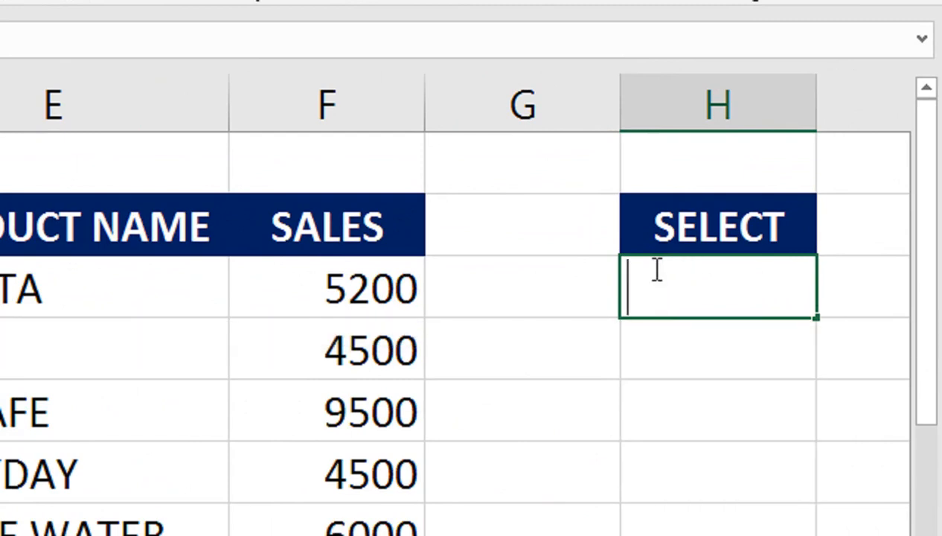
key("Return")
- Add list data validation with an in-cell dropdown to H3, using the seller cells $B$3:$B$10 as source
left_click(654, 270)
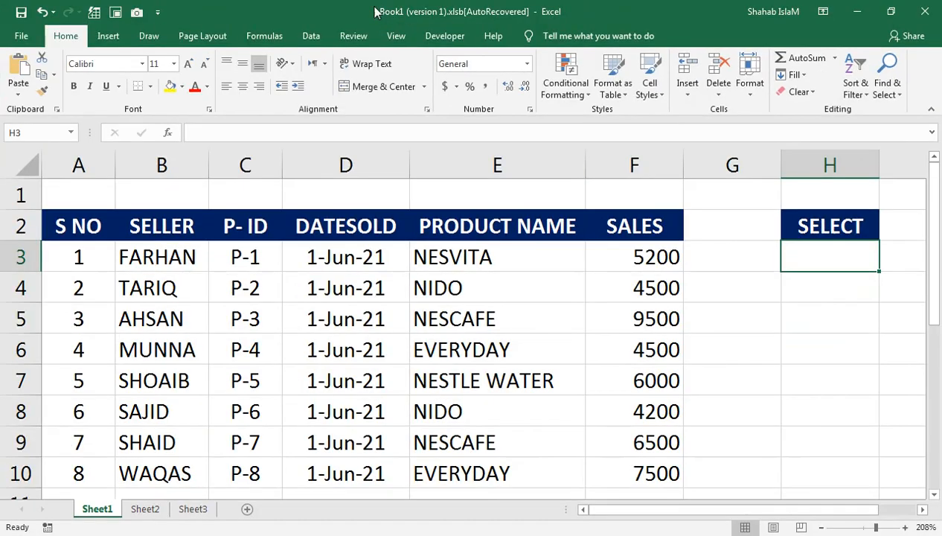
left_click(311, 35)
left_click(598, 91)
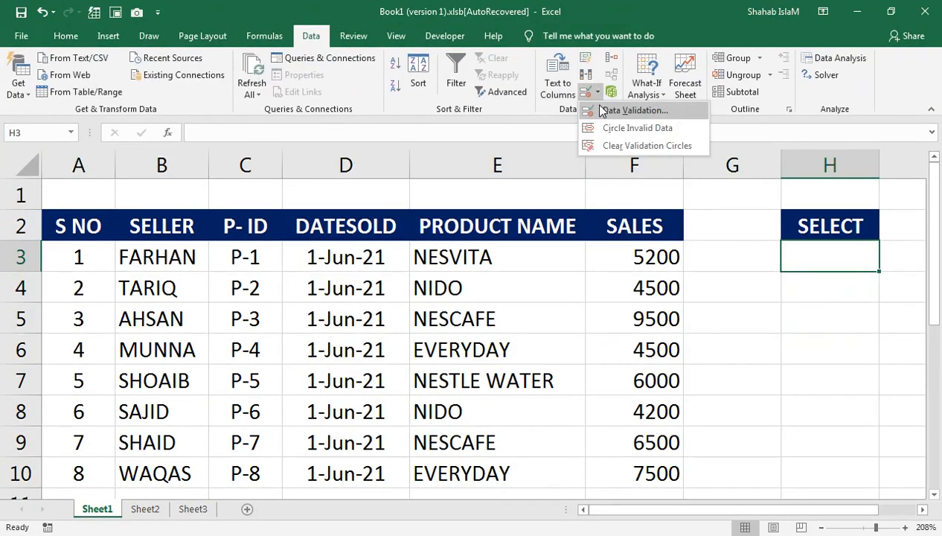
left_click(610, 109)
left_click(625, 306)
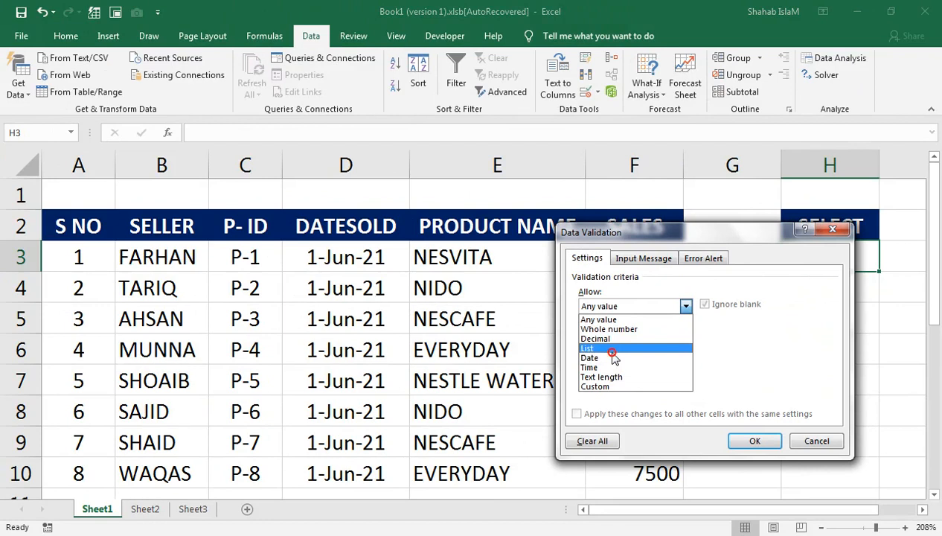
left_click(595, 349)
left_click_drag(201, 255, 179, 466)
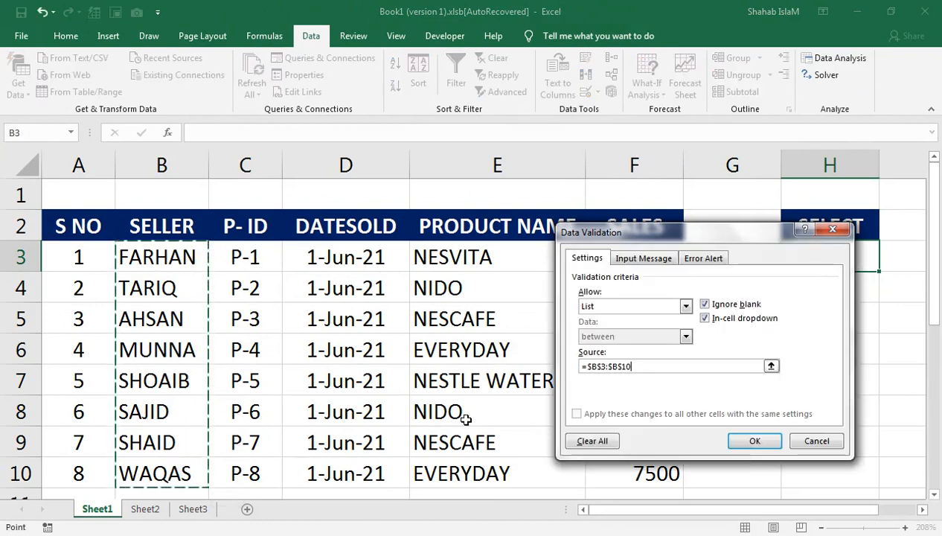
left_click(745, 442)
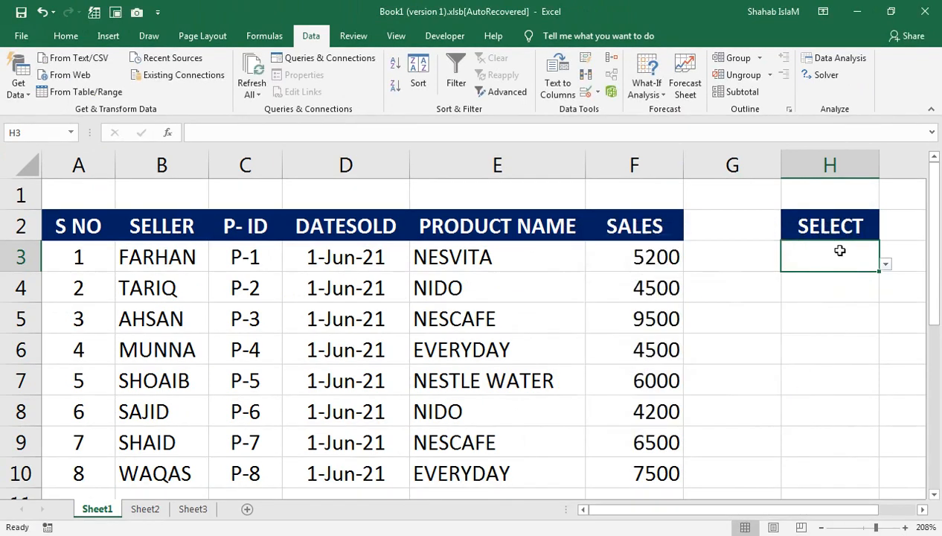
- Pick the first seller from the dropdown list in cell H3
left_click(828, 270)
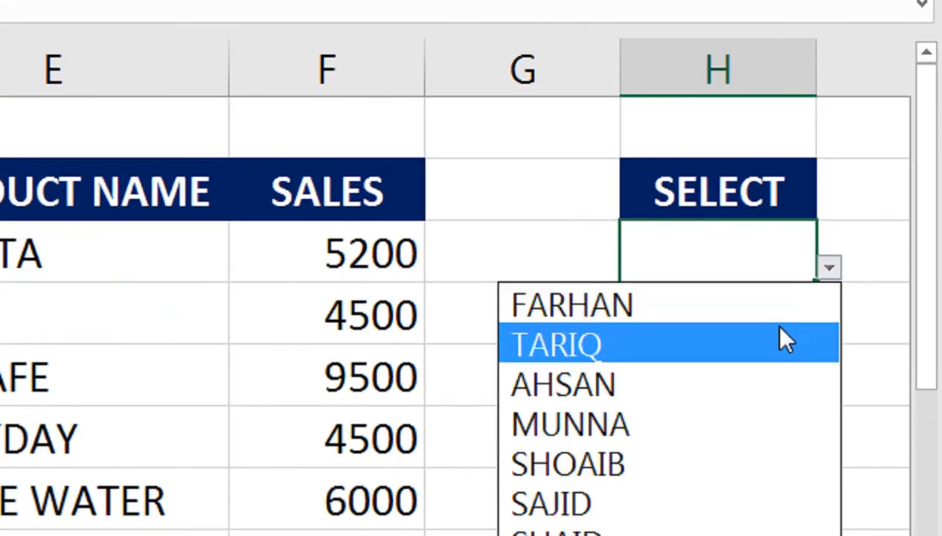
left_click(782, 337)
left_click(829, 266)
left_click(802, 315)
- Begin an IF formula in H4 whose logical test is a VLOOKUP with H3 as the lookup value
left_click(744, 326)
type("=IF(")
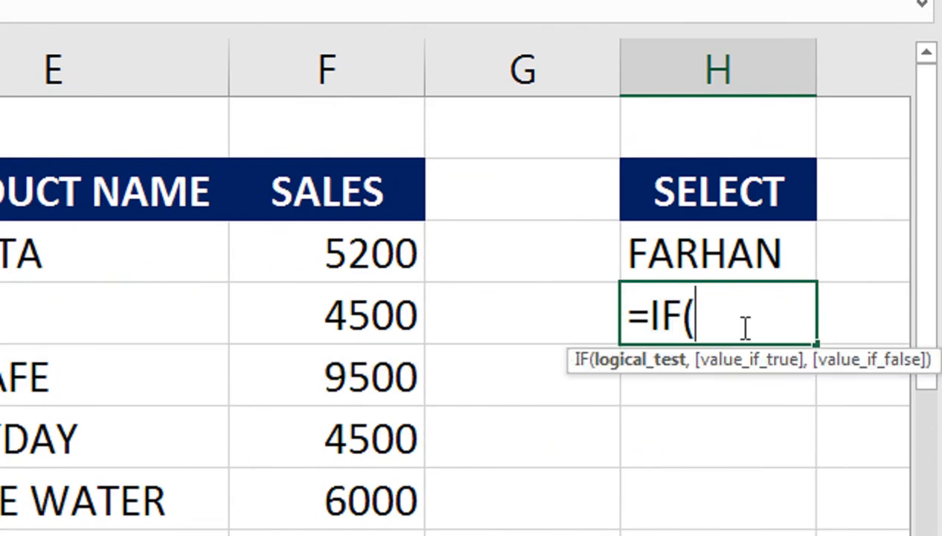
type("VL")
key("Tab")
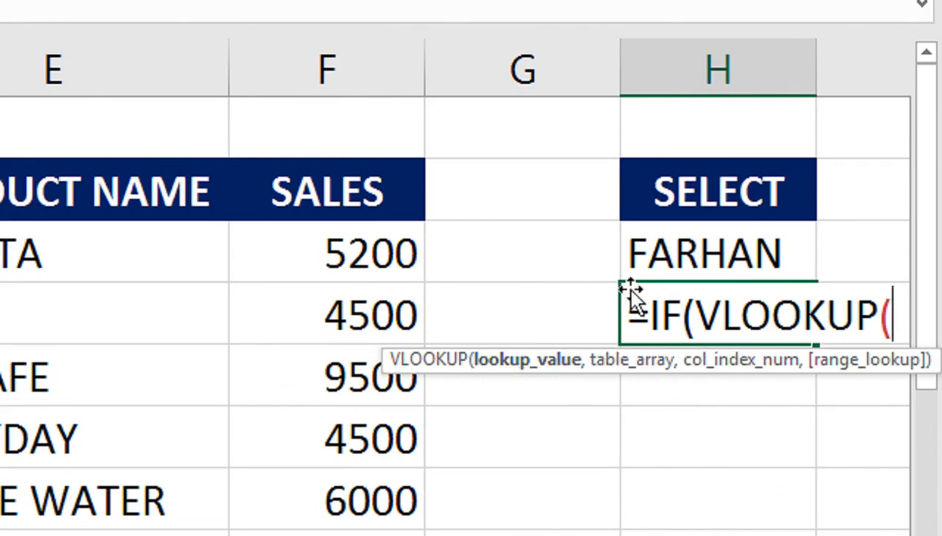
left_click(640, 255)
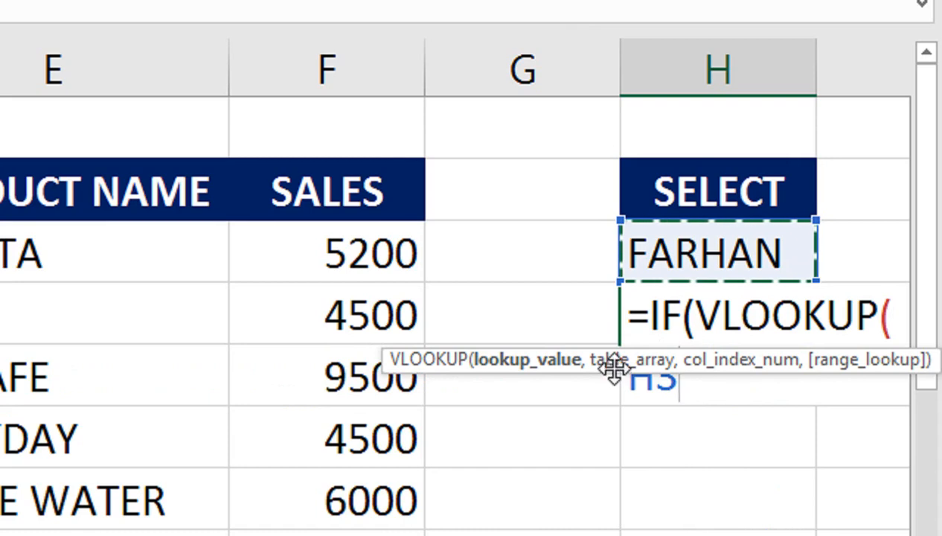
type(",")
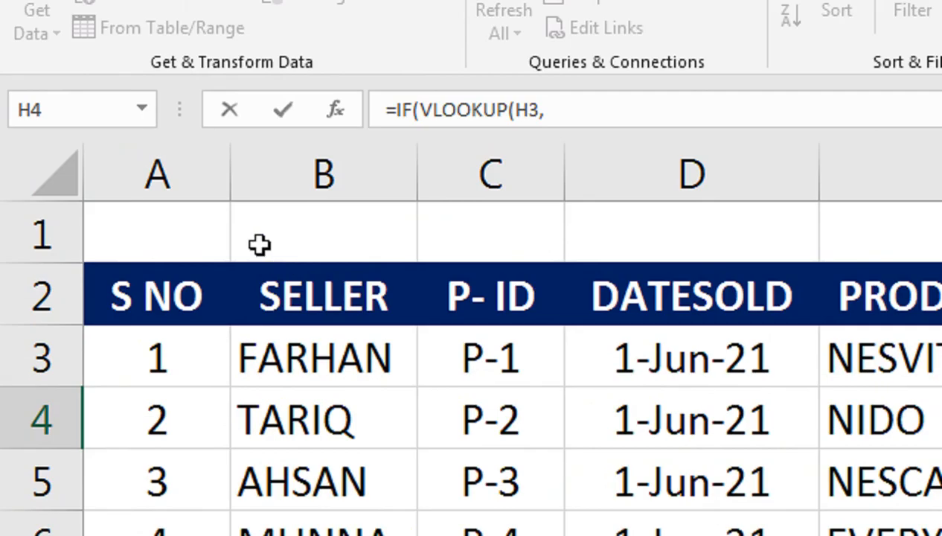
- Complete the VLOOKUP with table array B2:F10, column 5 and FALSE, and test whether it is >=5000
left_click(301, 292)
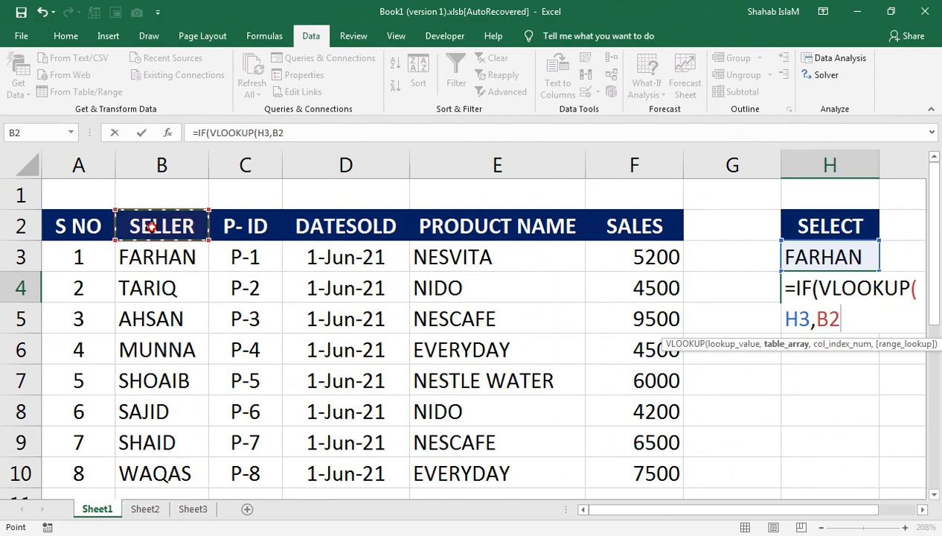
left_click_drag(301, 298, 781, 293)
left_click_drag(390, 226, 589, 472)
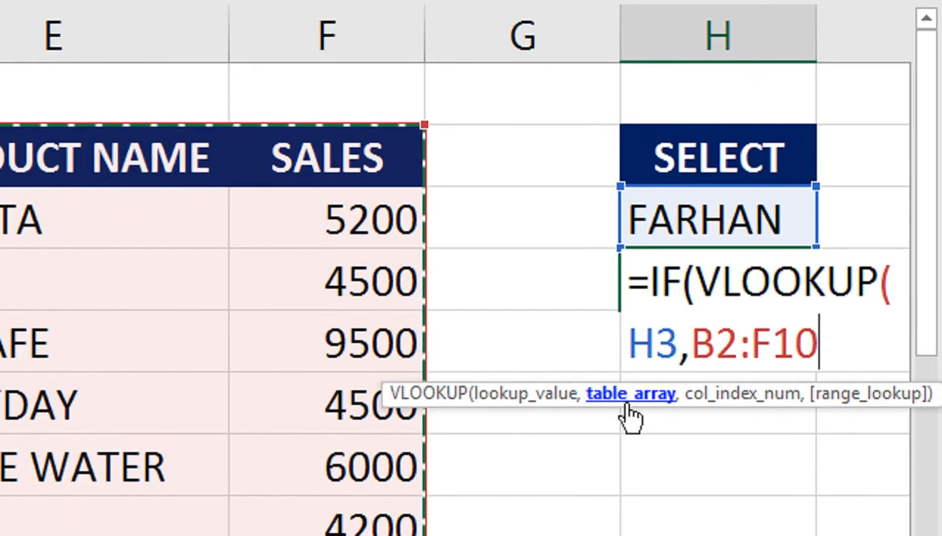
type(",")
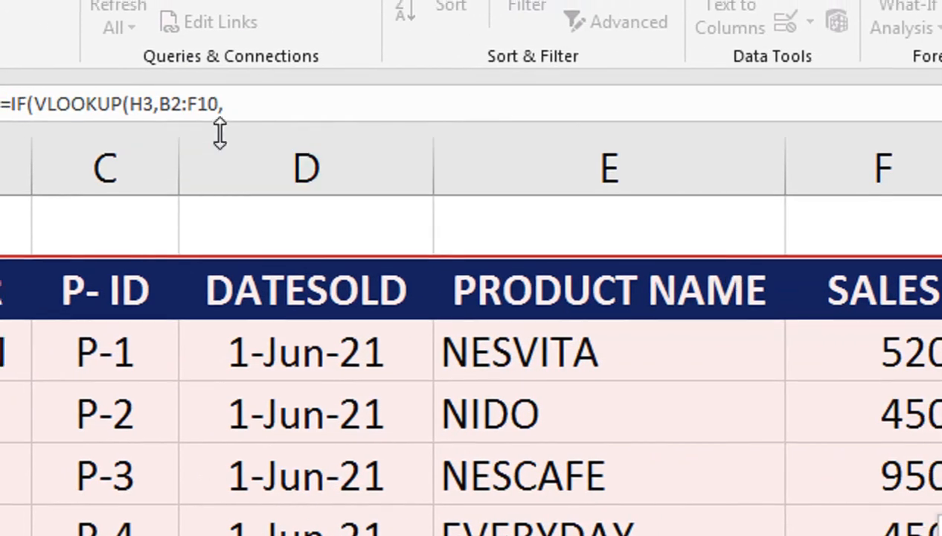
left_click(230, 109)
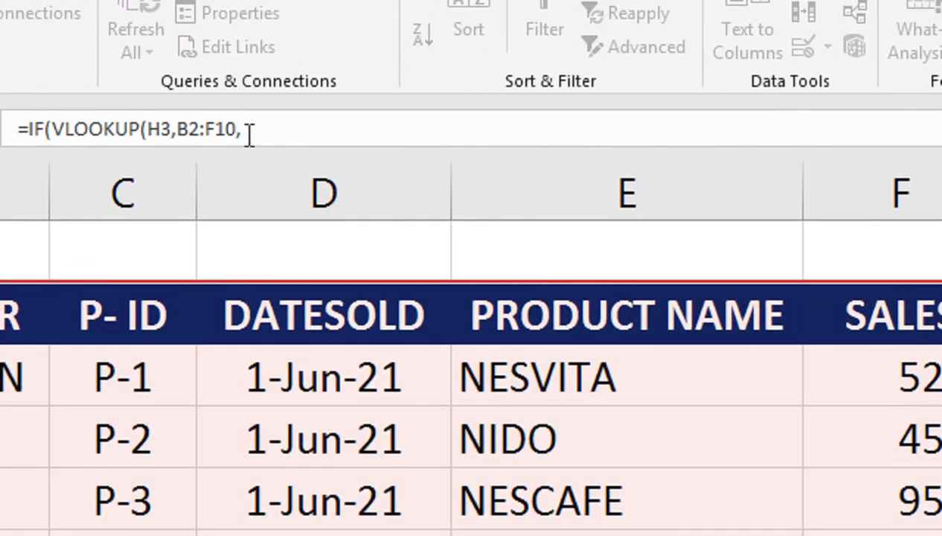
type("5,FALSE)>=")
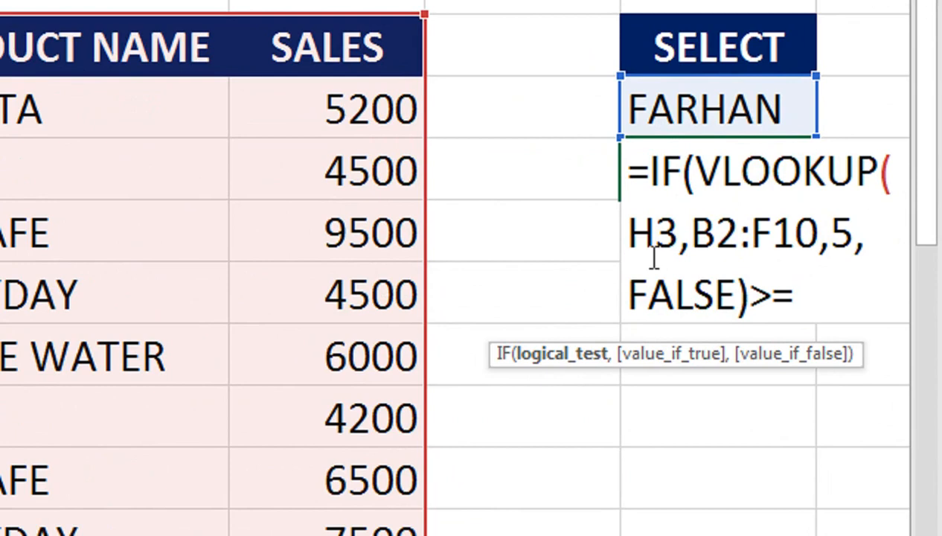
type("5000")
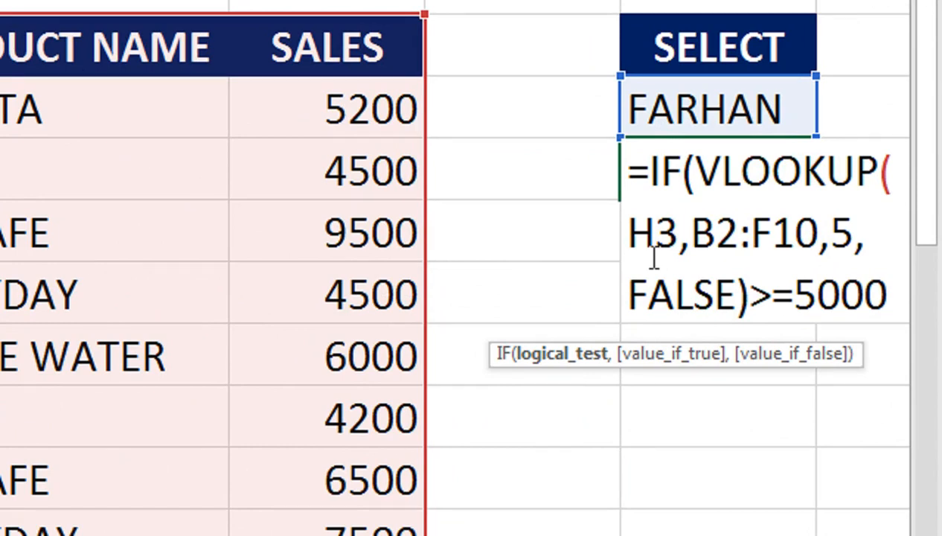
type(",")
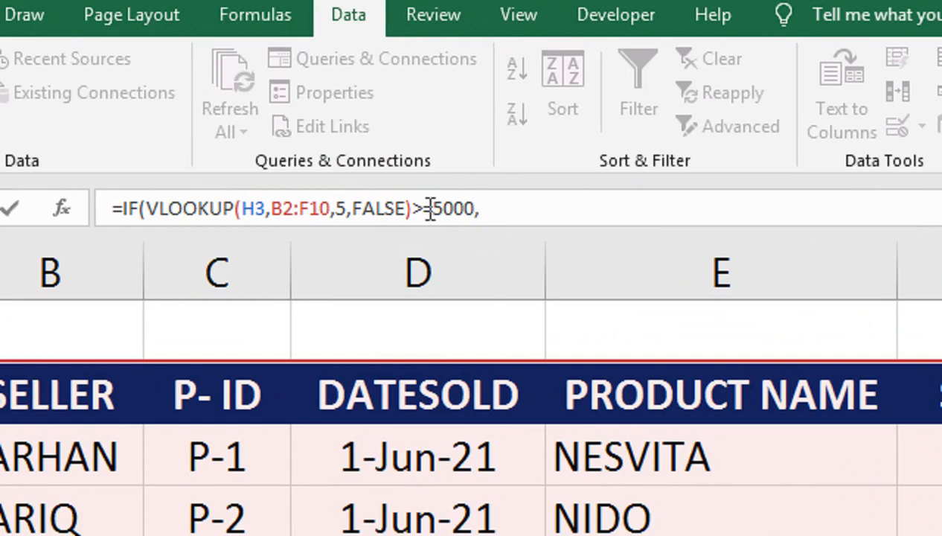
- Reuse VLOOKUP(H3,B2:F10,5,FALSE) multiplied by 20% as the value if true in the IF formula
left_click_drag(416, 208, 149, 208)
key("ctrl+c")
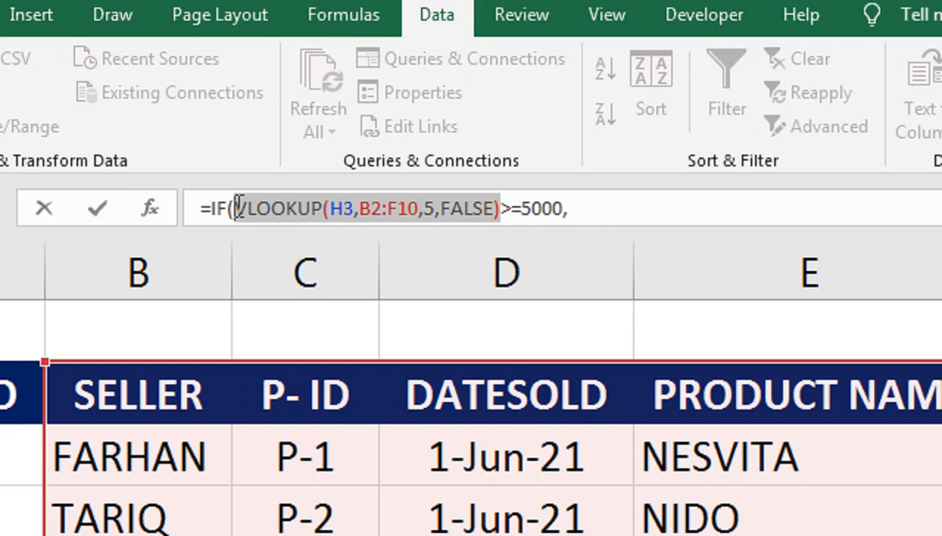
left_click(572, 208)
key("ctrl+v")
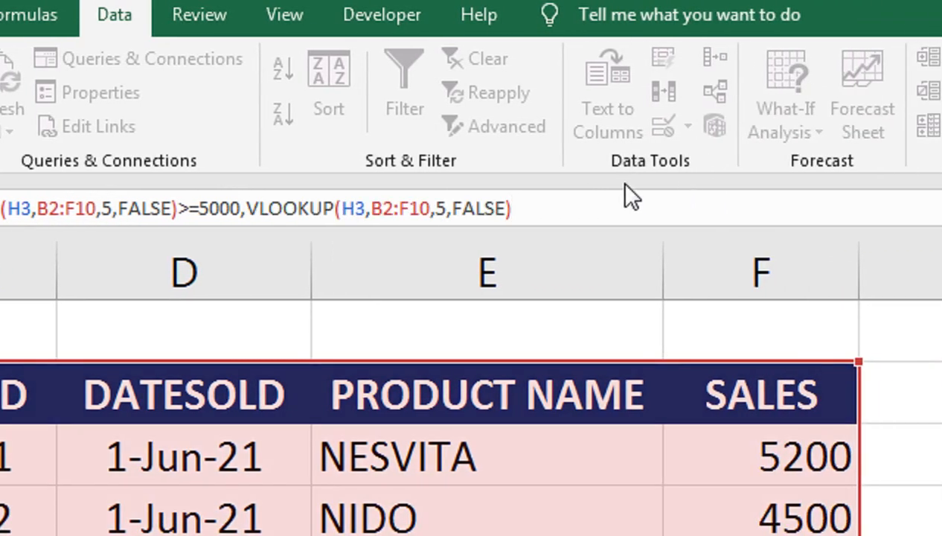
type("*20")
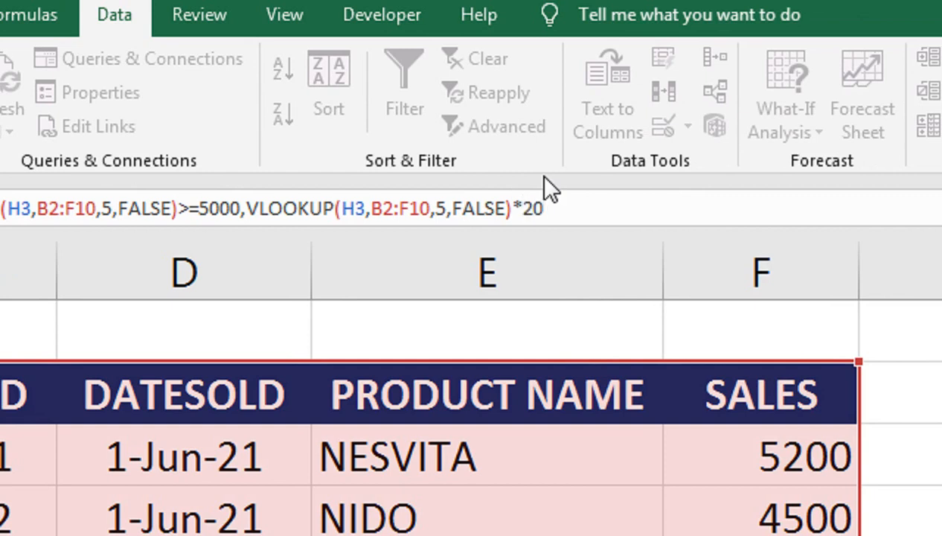
type("%,")
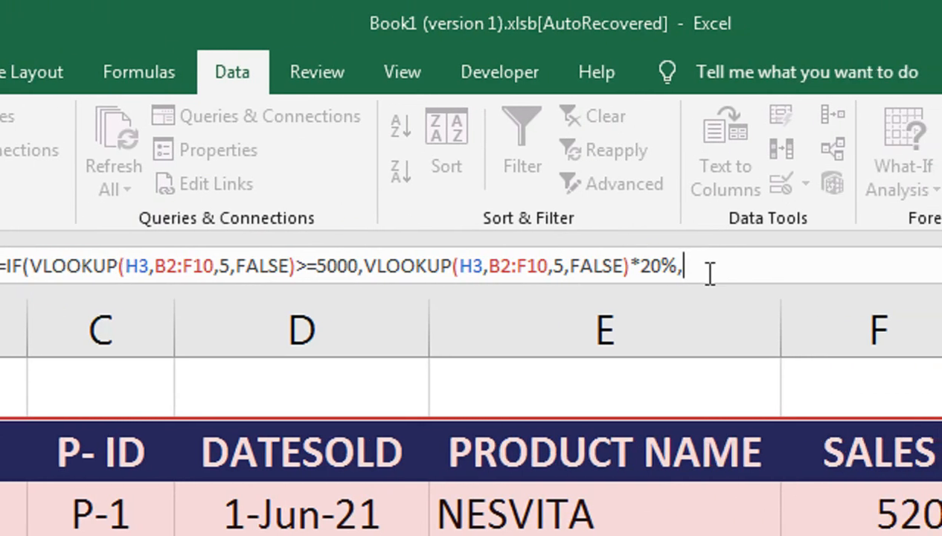
- Set the value if false to the same VLOOKUP multiplied by 10% and enter the formula in H4
key("ctrl+v")
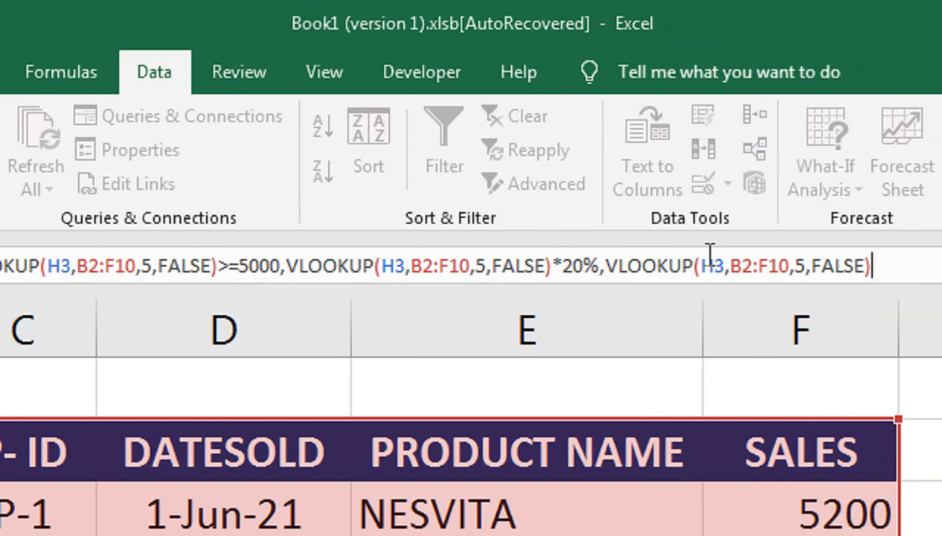
type("*10%")
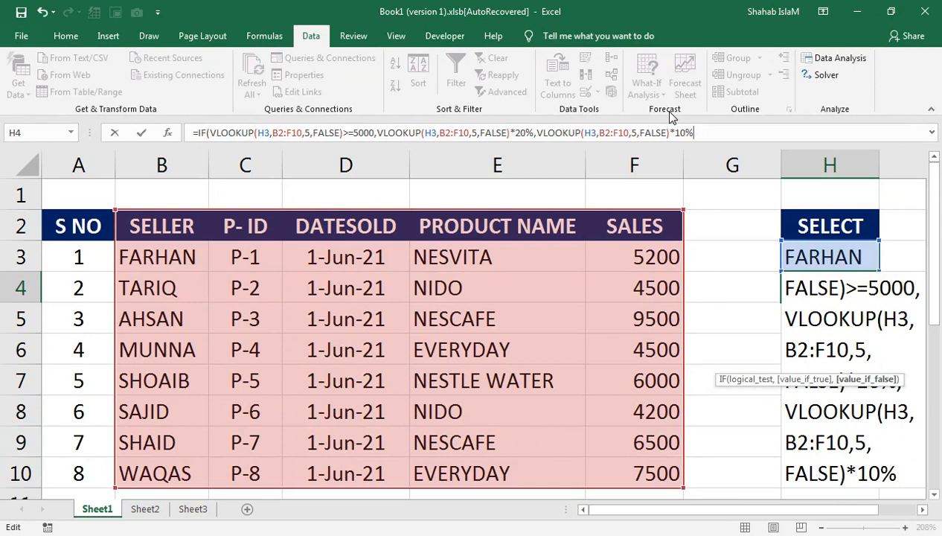
key("Return")
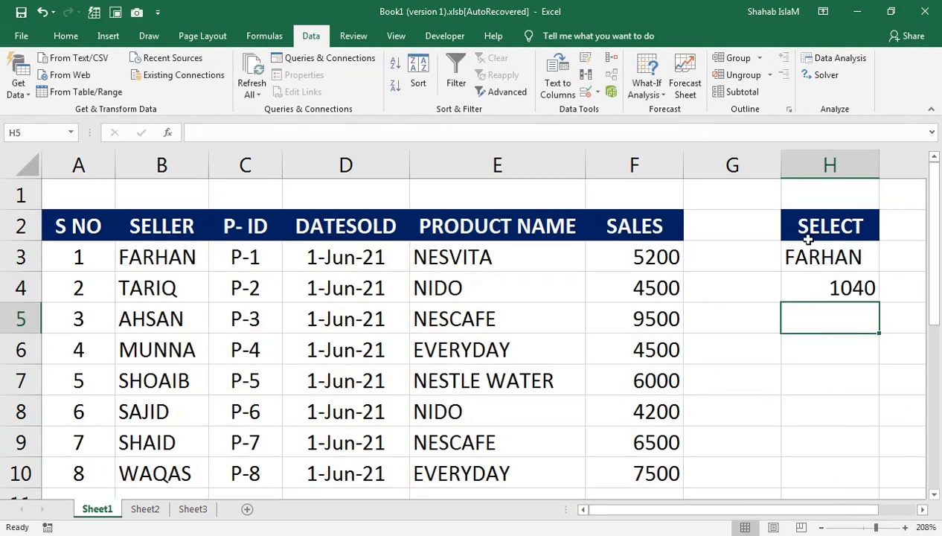
left_click(810, 268)
left_click(808, 277)
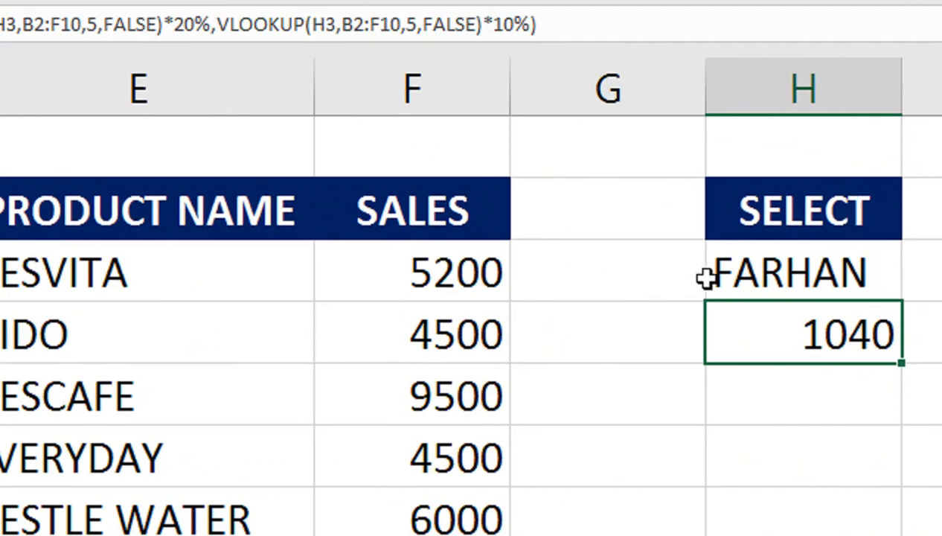
- Cross-check the commission with the temporary formula =F3*20% in G3 and clear that cell
left_click(617, 258)
type("=")
key("Left")
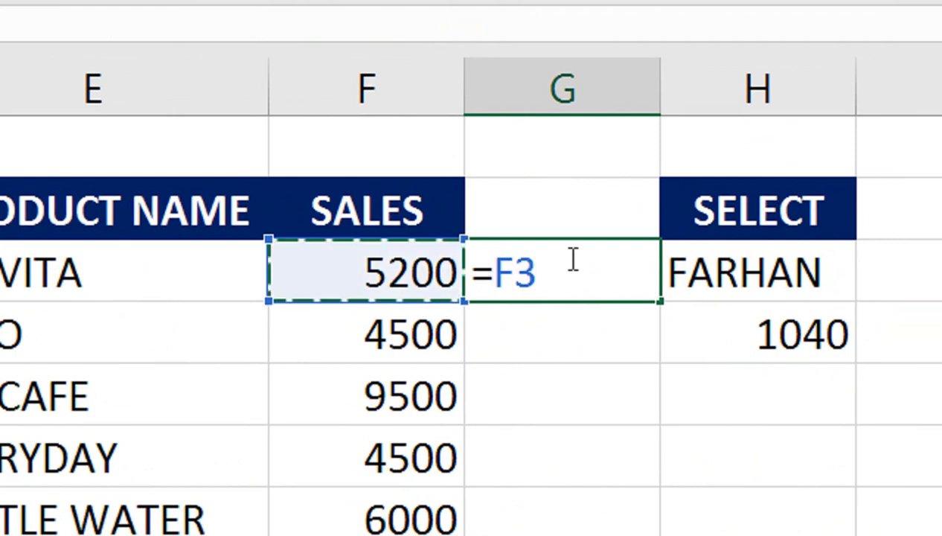
type("*20%")
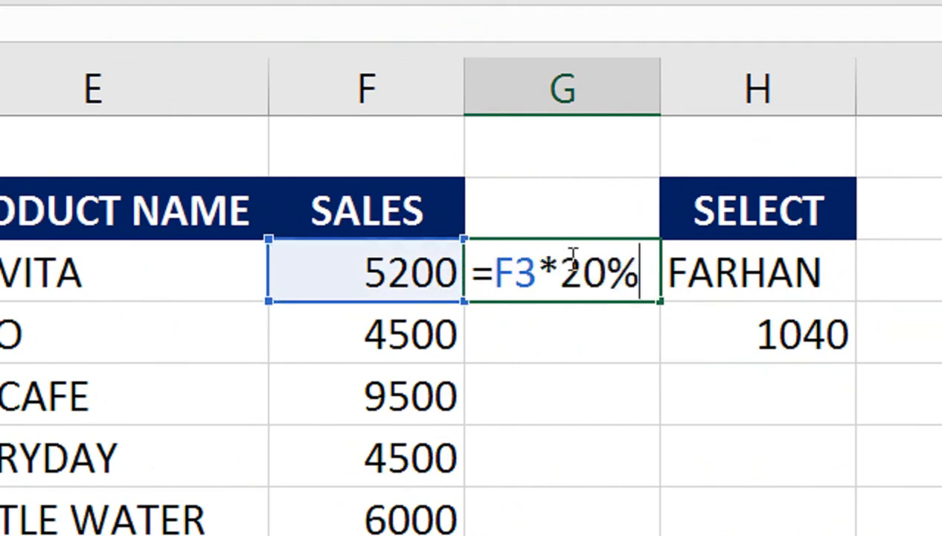
key("Return")
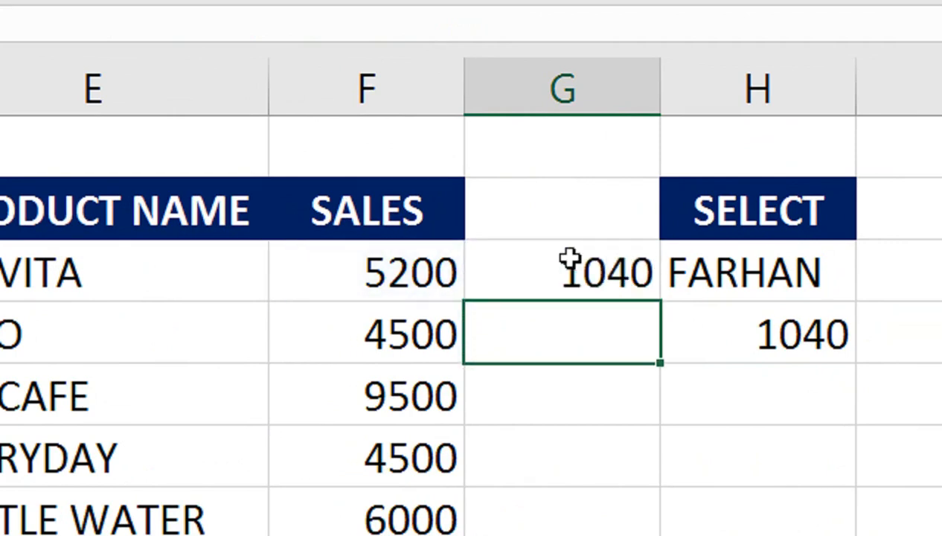
left_click(569, 259)
key("Delete")
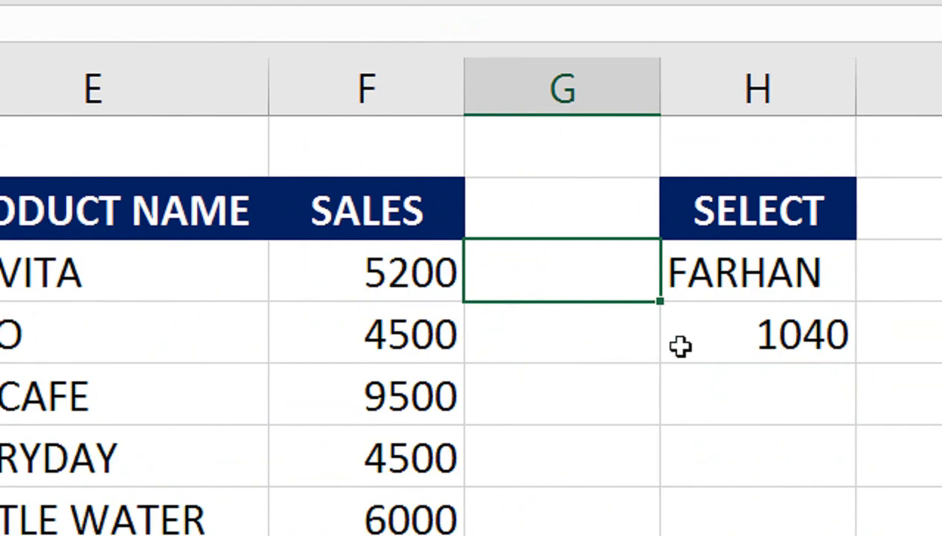
- Start an IF formula in H5 containing a SUMIF with range B3:B10 and criteria H3
left_click(761, 391)
type("=IF")
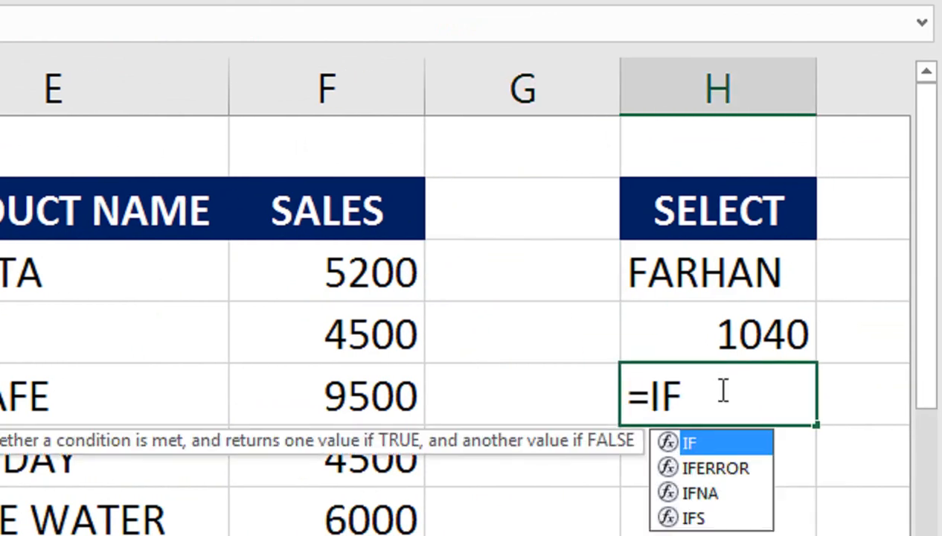
type("(SUMIF(")
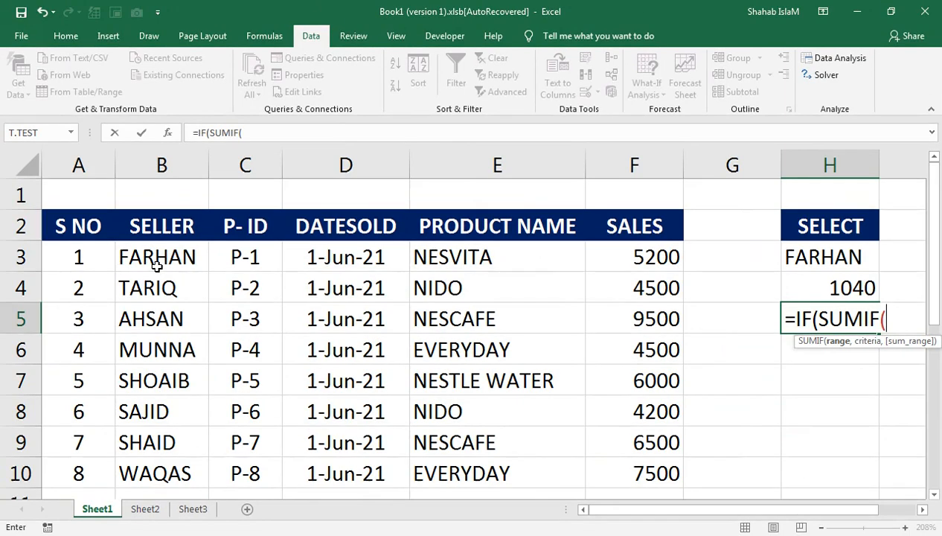
left_click_drag(156, 261, 165, 461)
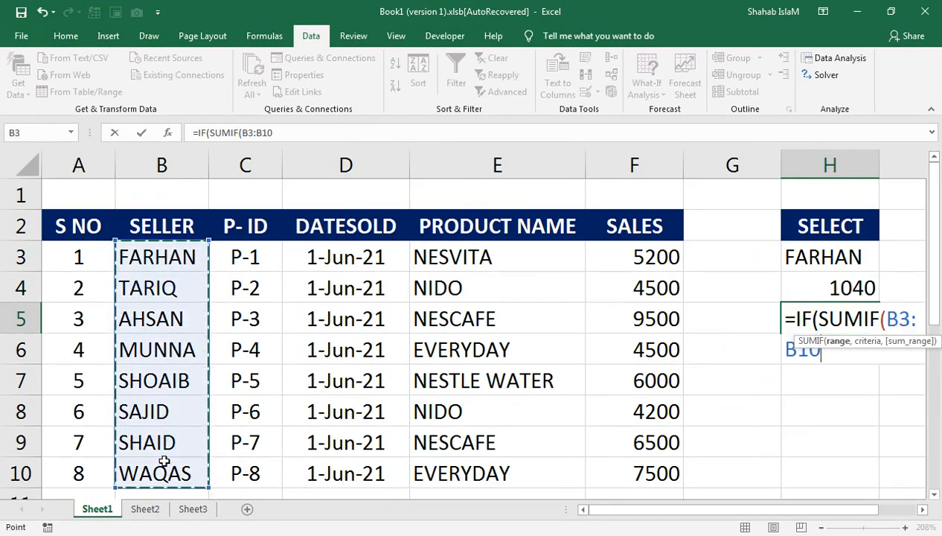
type(",")
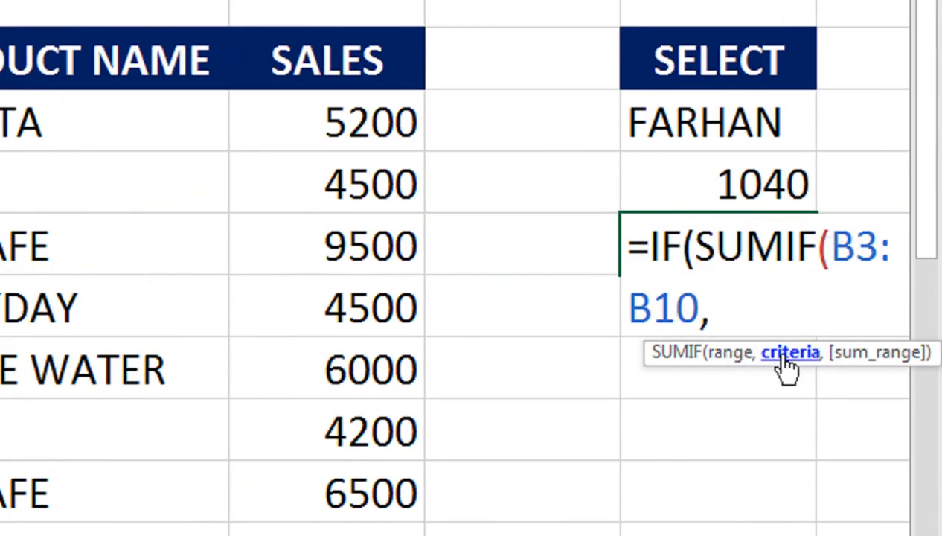
left_click(776, 140)
type(",")
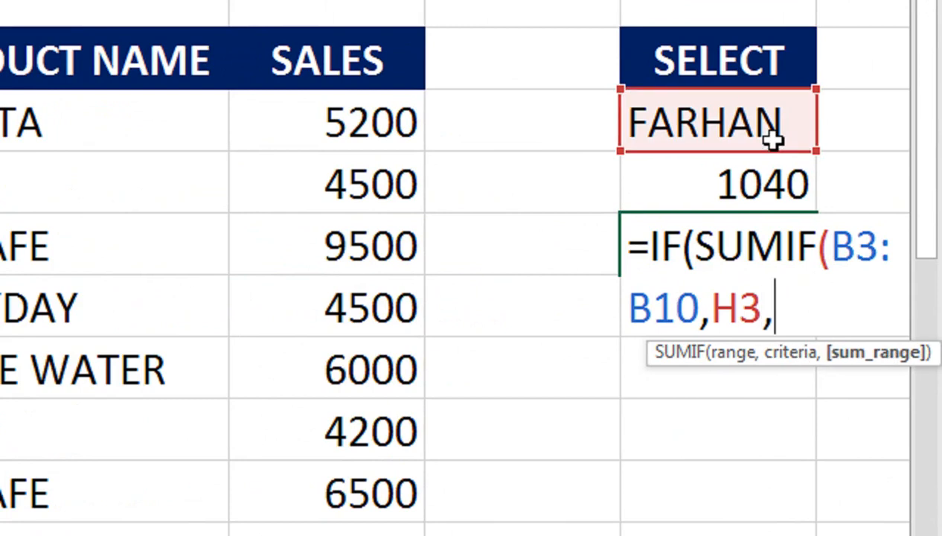
- Complete the SUMIF with sum range F3:F10 and test whether it is >5000 as the IF condition
left_click_drag(321, 133, 279, 412)
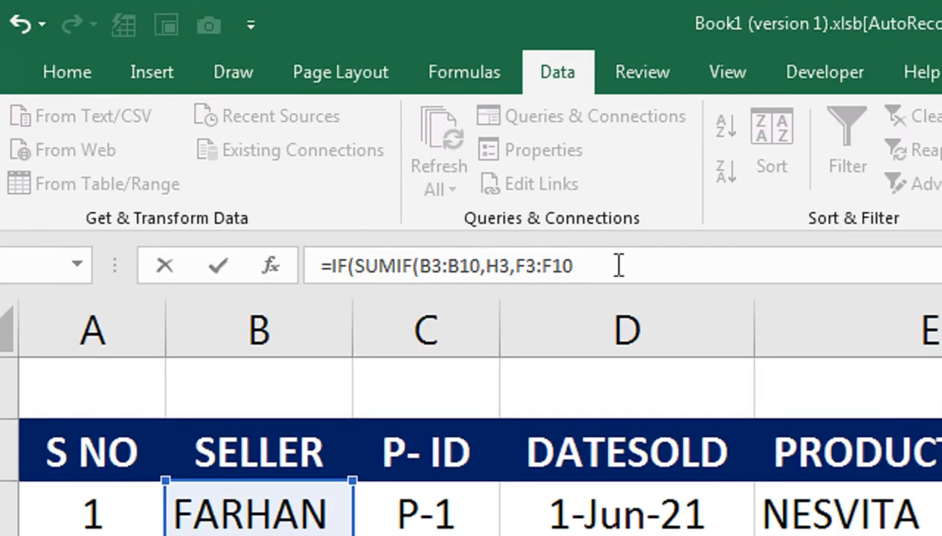
left_click(524, 172)
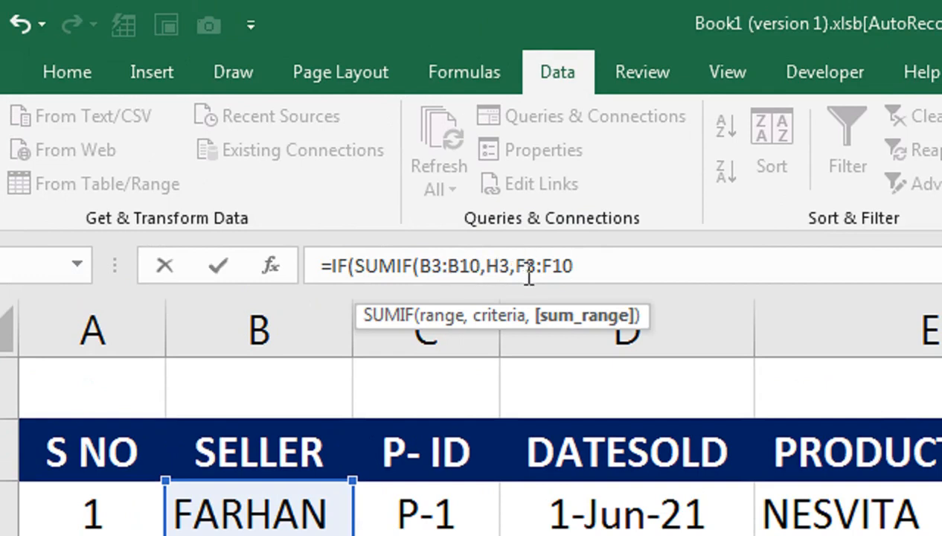
type(")")
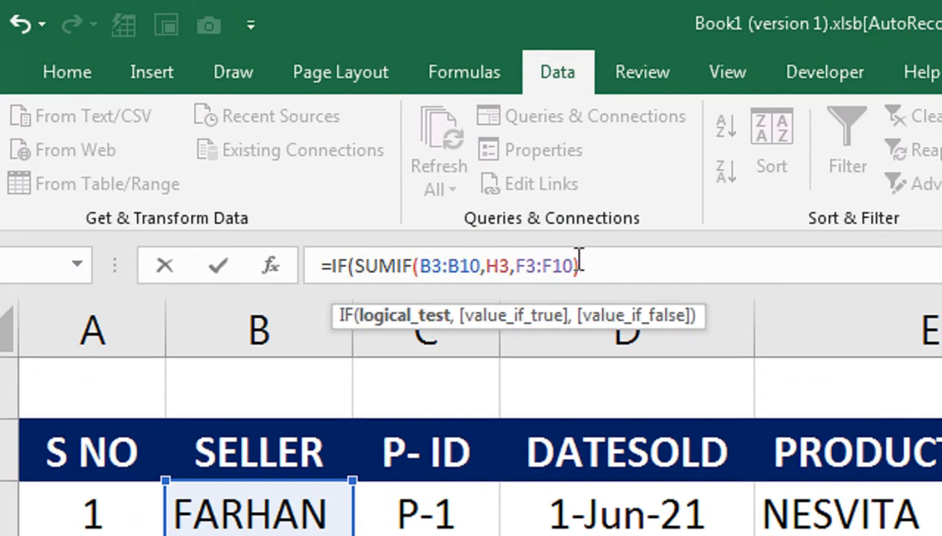
type(">5000,")
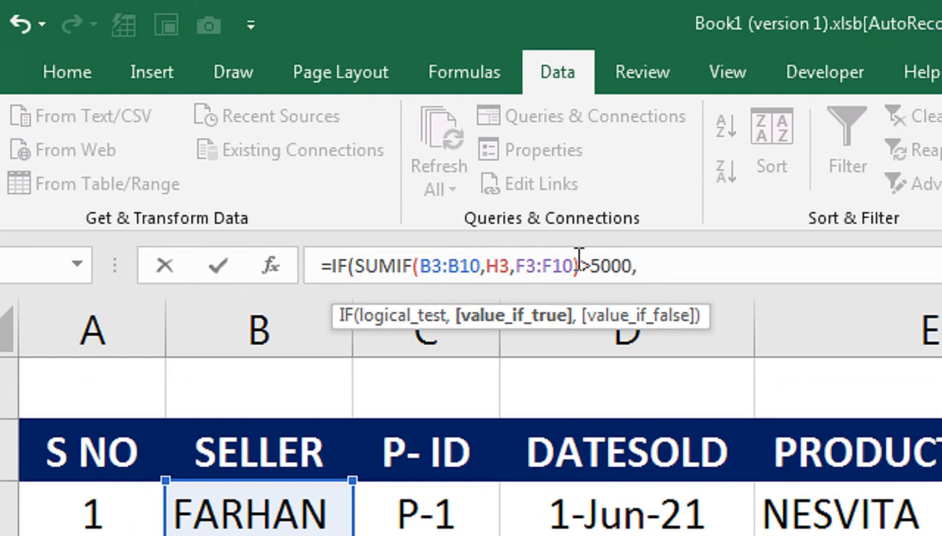
- Reuse SUMIF(B3:B10,H3,F3:F10) multiplied by 20% as the value if true
left_click_drag(579, 266, 358, 272)
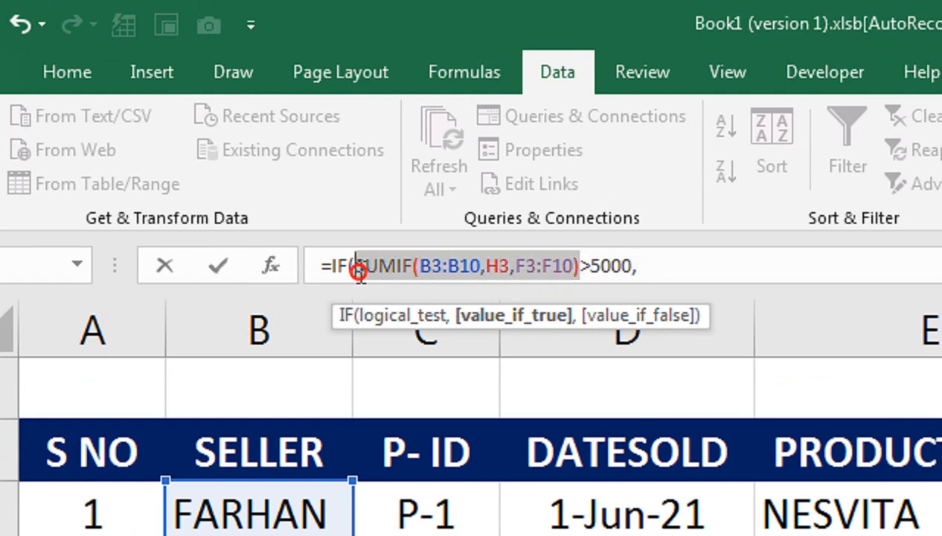
left_click(709, 269)
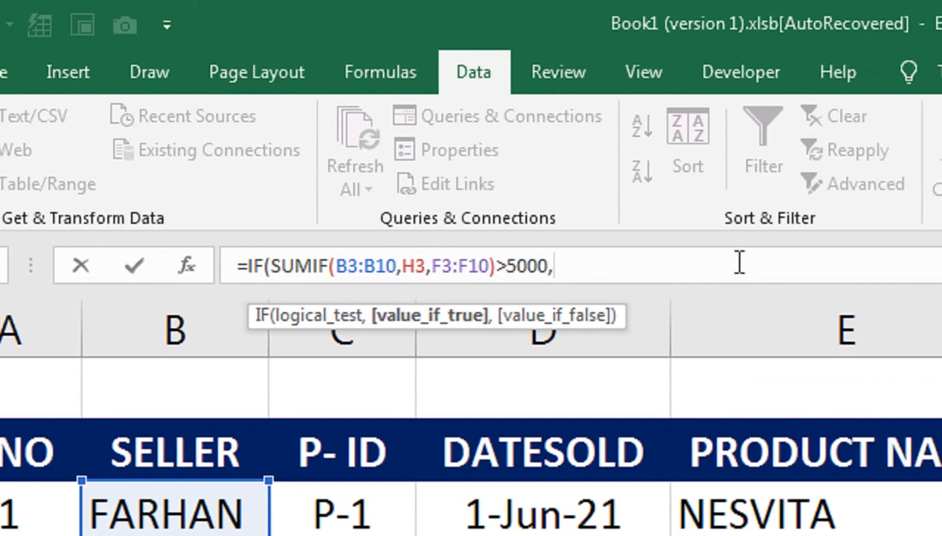
key("ctrl+v")
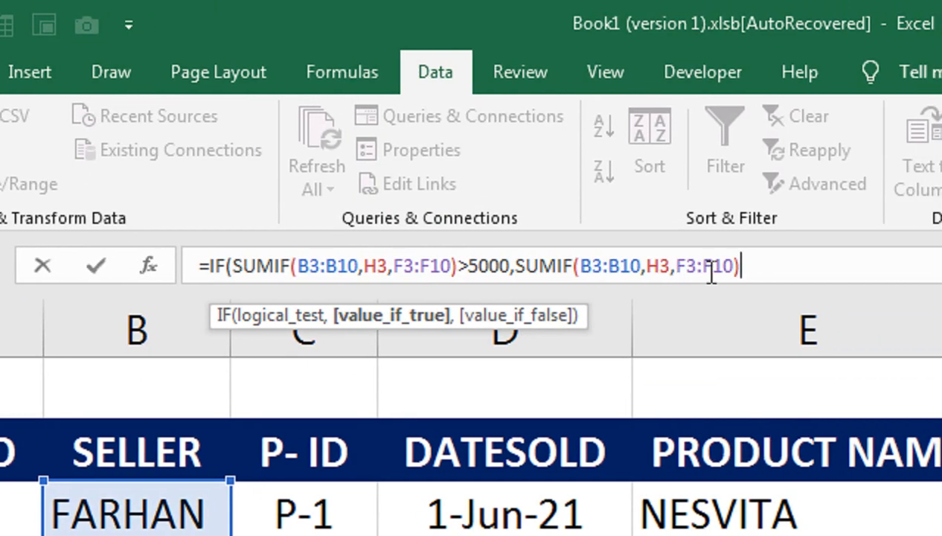
type("*20%")
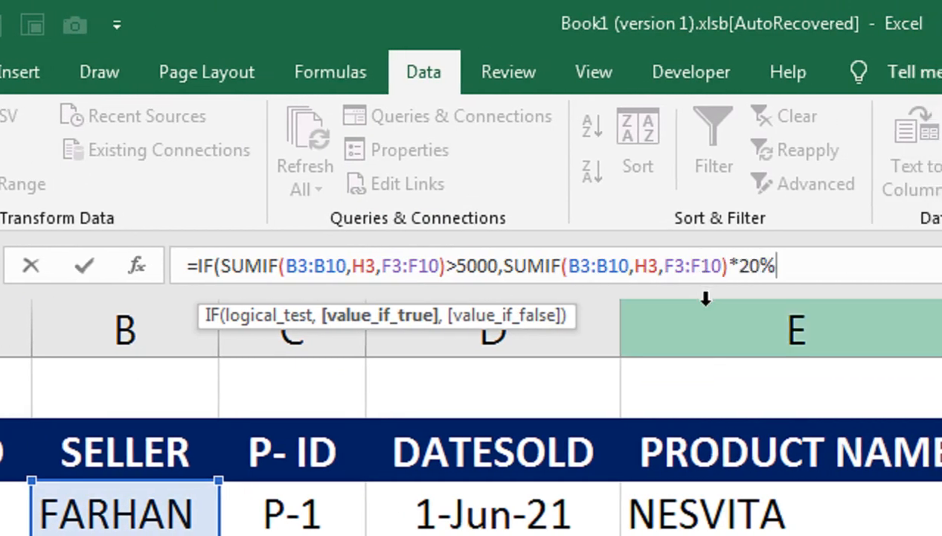
- Set the value if false to the same SUMIF multiplied by 10% and enter the formula in H5
type(",")
key("ctrl+v")
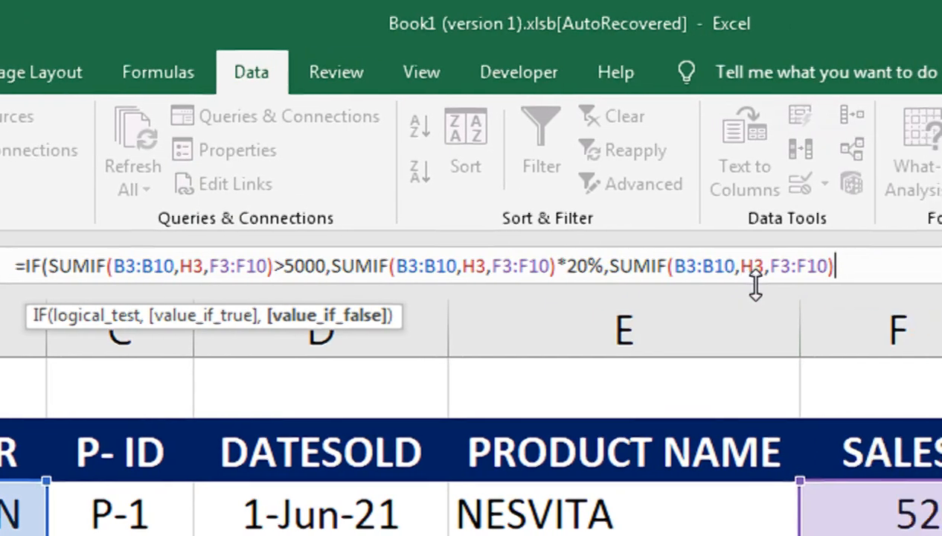
type("*10%)")
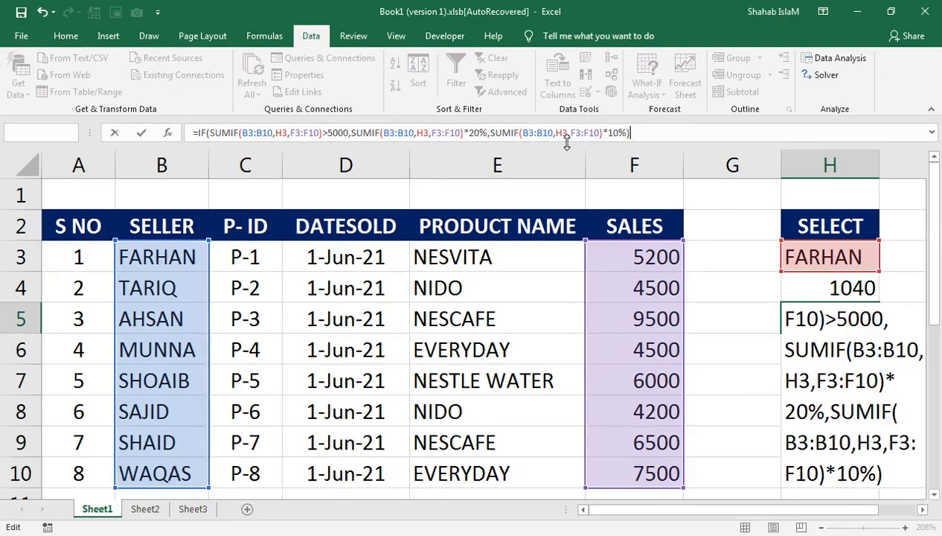
key("Return")
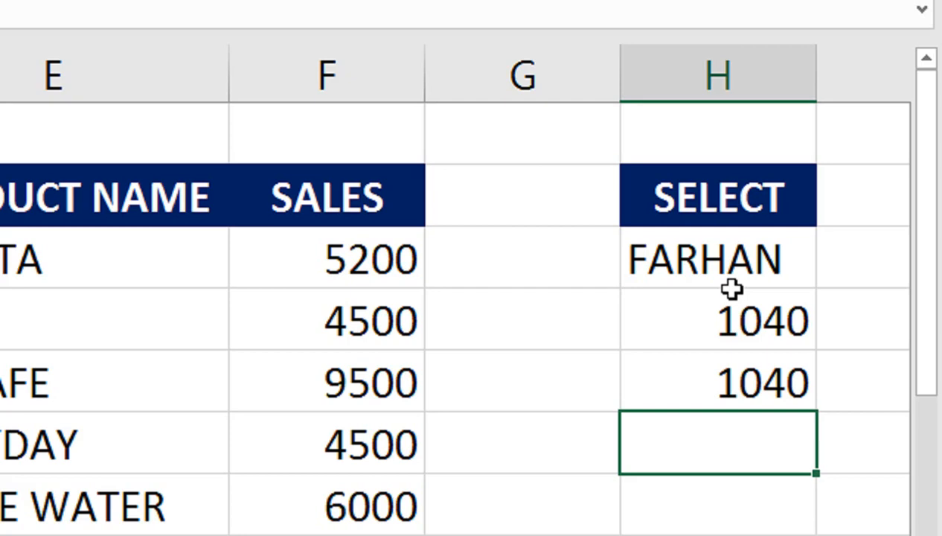
- Compare both commission formulas by choosing the seller from row 5 and finally the seller from row 7 in H3
left_click(395, 264)
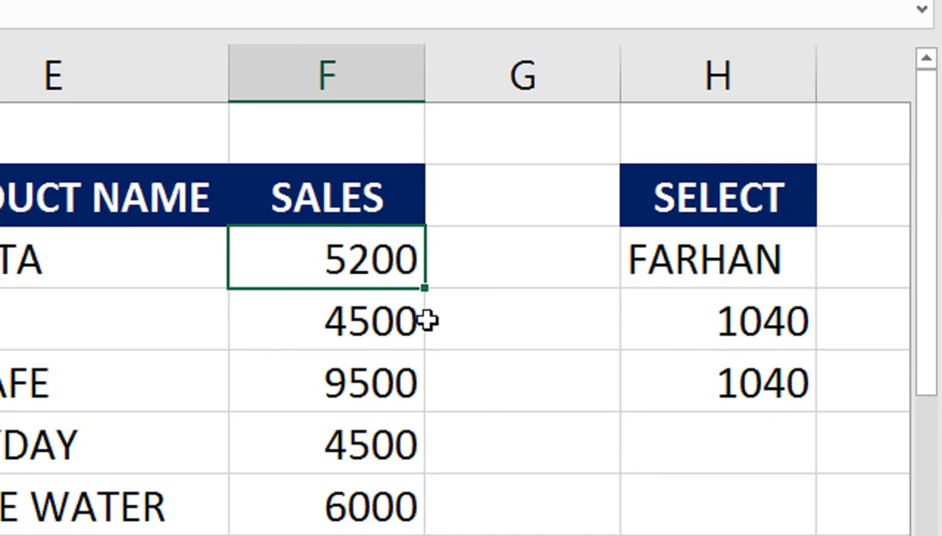
left_click(751, 279)
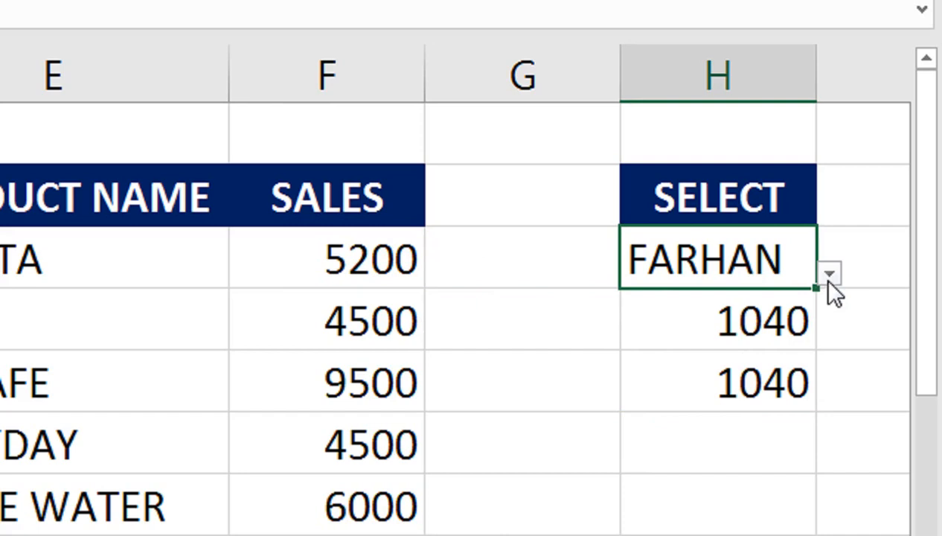
left_click(829, 273)
left_click(774, 390)
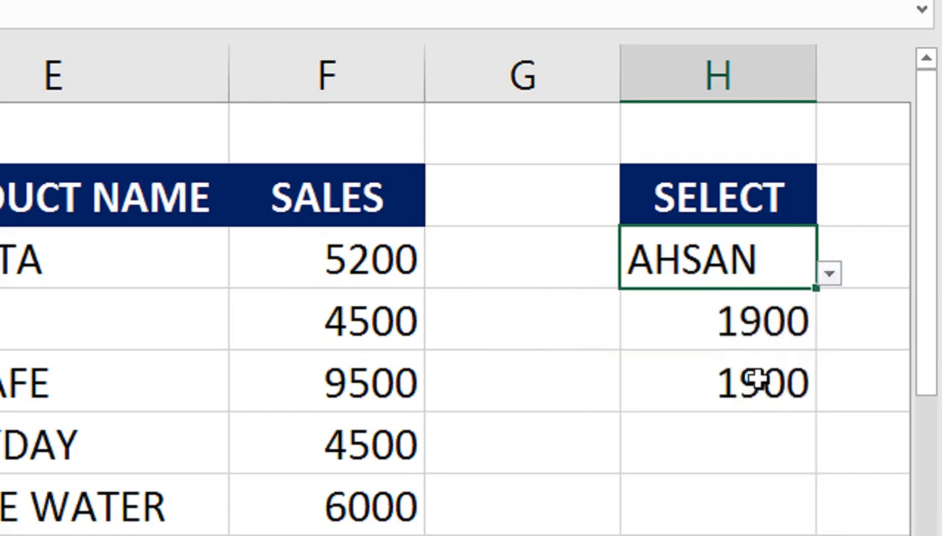
left_click(826, 281)
left_click(732, 472)
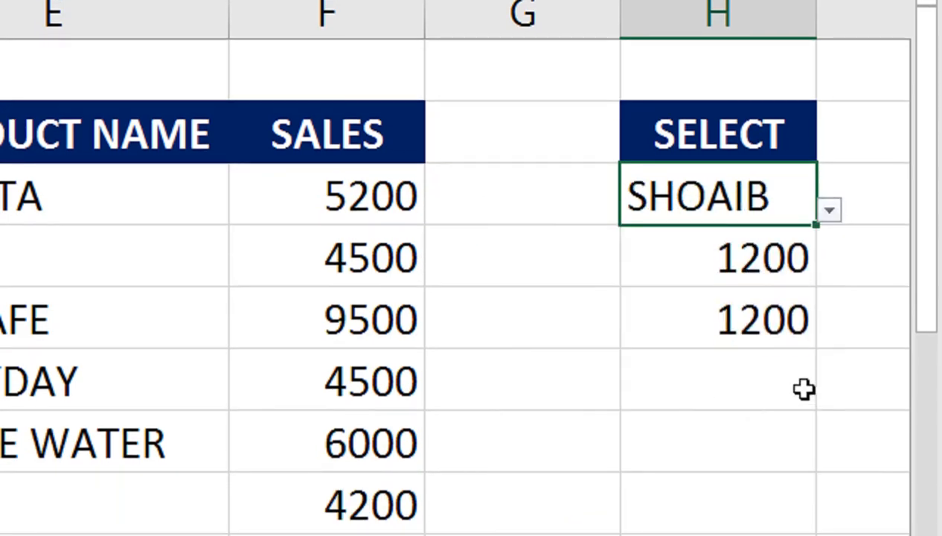
left_click(688, 244)
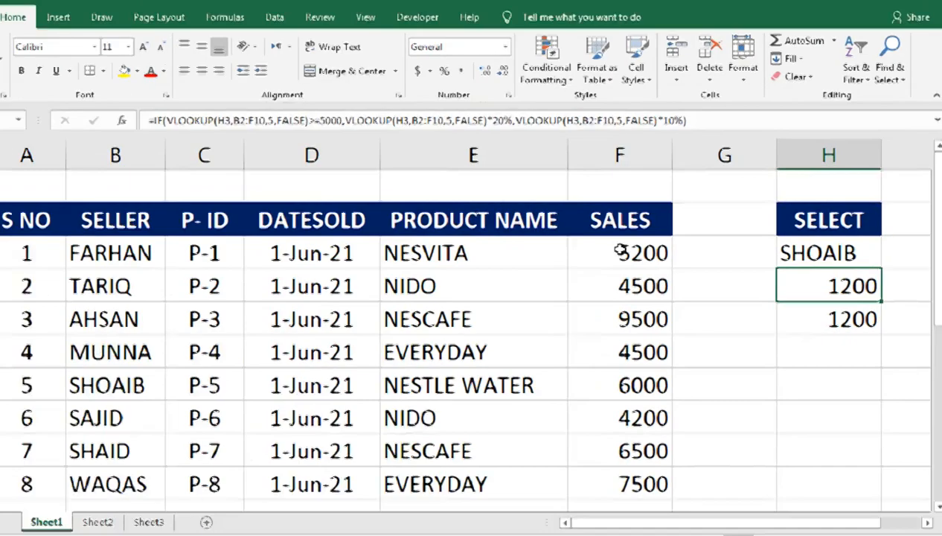
- Highlight sales in F3:F10 greater than 5000 with Light Red Fill with Dark Red Text using conditional formatting
left_click_drag(446, 195, 635, 466)
left_click(580, 95)
mouse_move(626, 115)
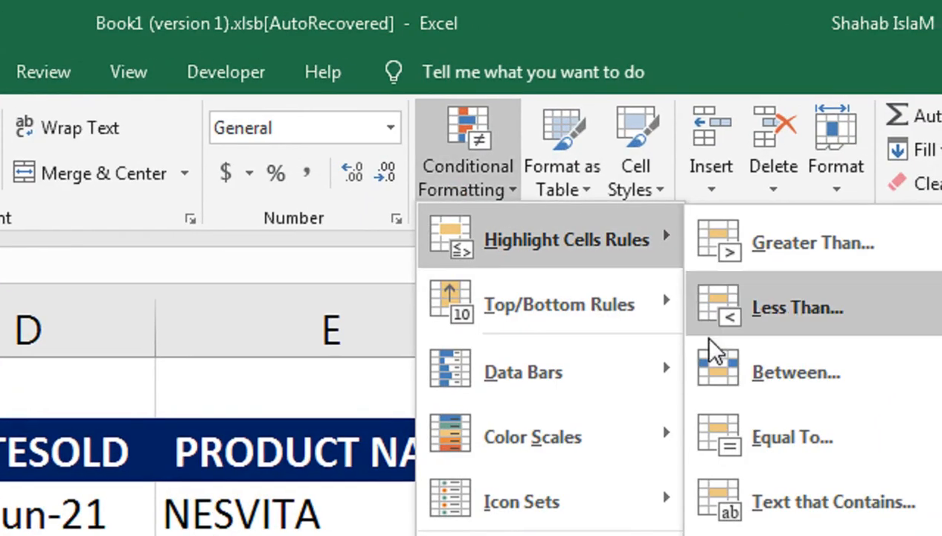
left_click(718, 244)
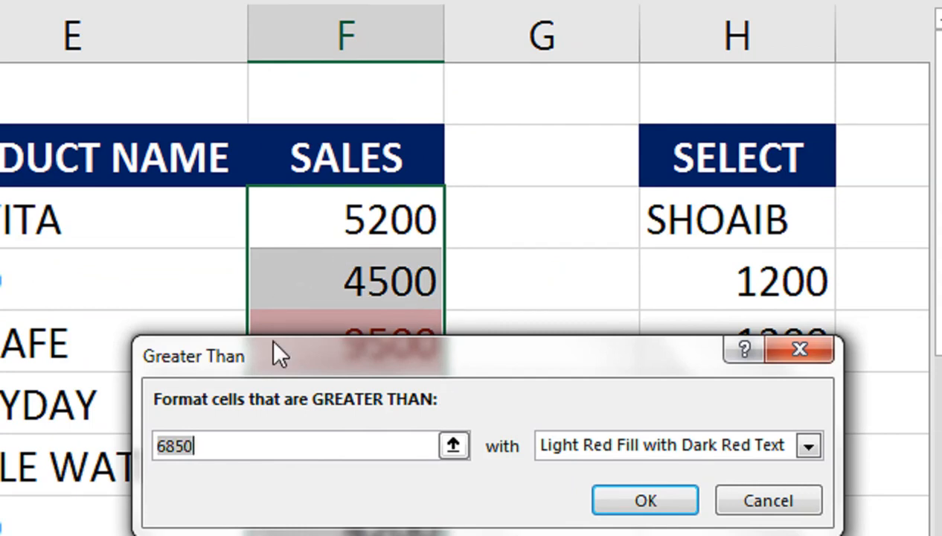
type("5000")
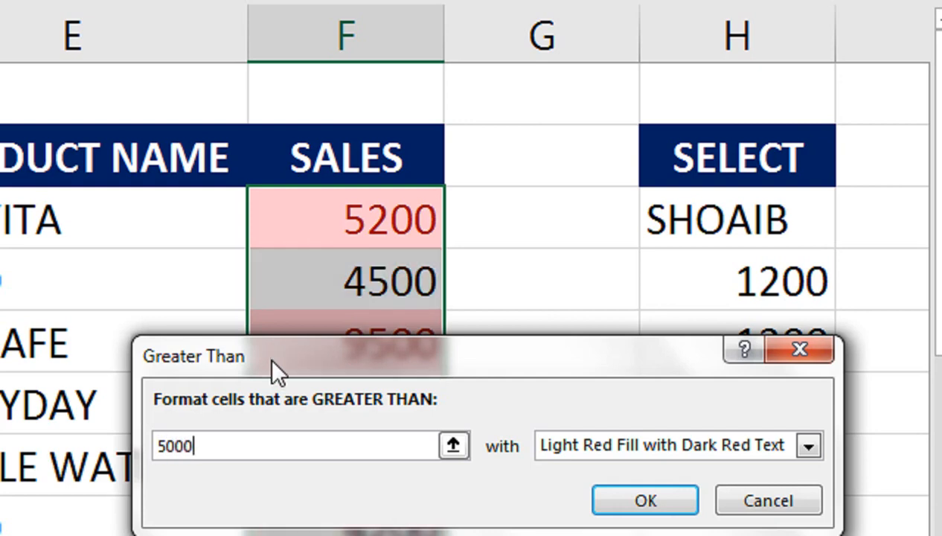
left_click_drag(269, 356, 301, 159)
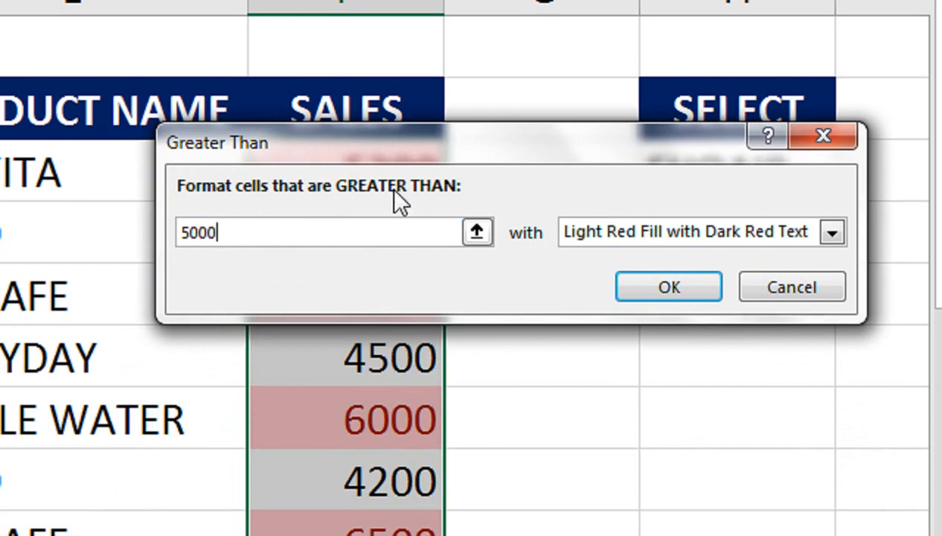
left_click_drag(229, 140, 283, 268)
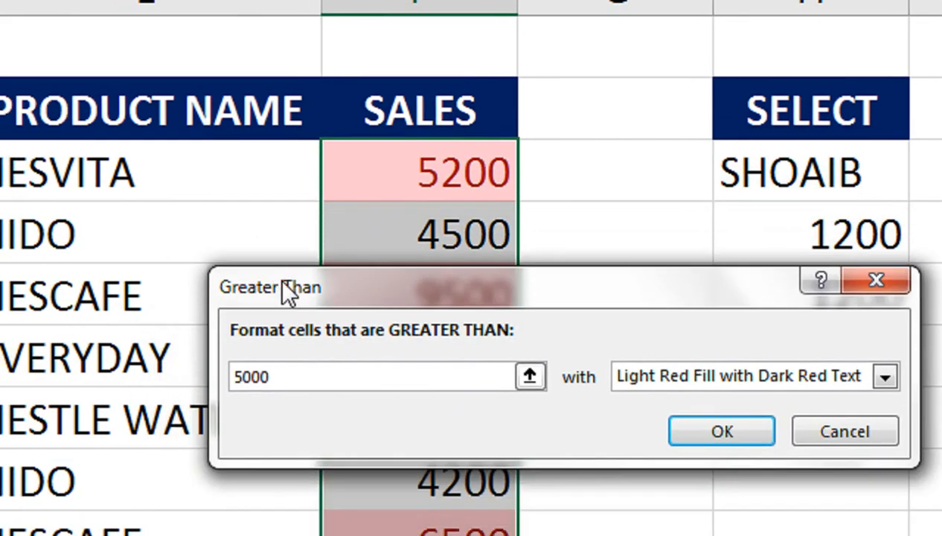
left_click(718, 431)
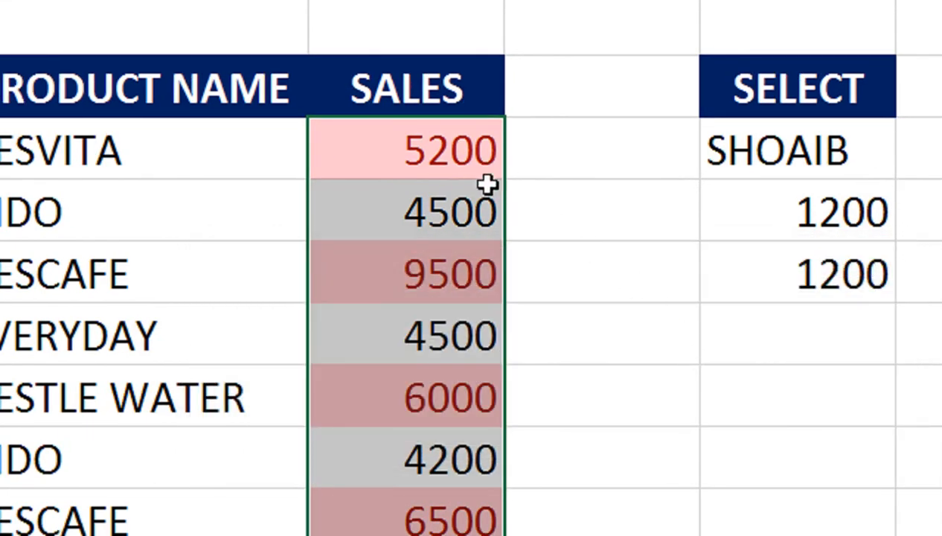
- Add an Equal To 5000 conditional formatting rule to F3:F10 with Light Red Fill with Dark Red Text
left_click(441, 150)
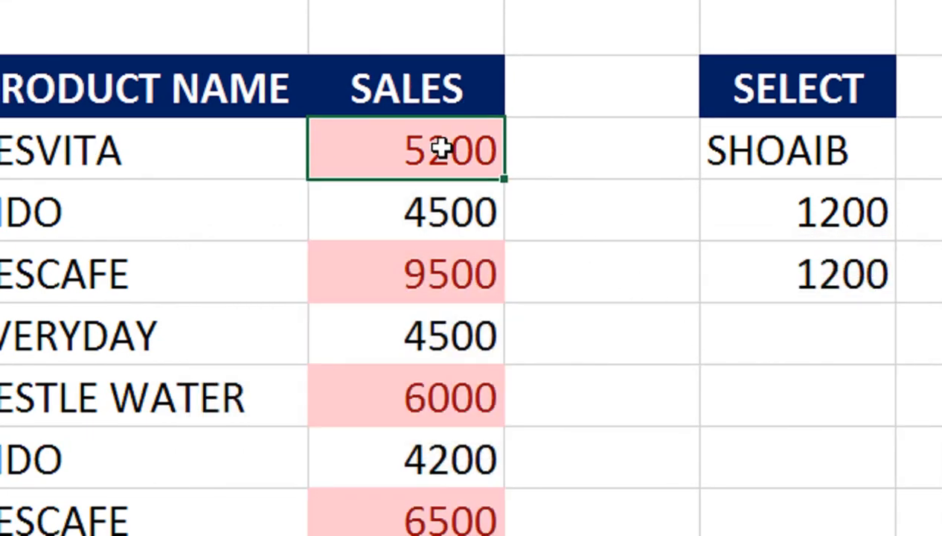
left_click_drag(441, 149, 448, 535)
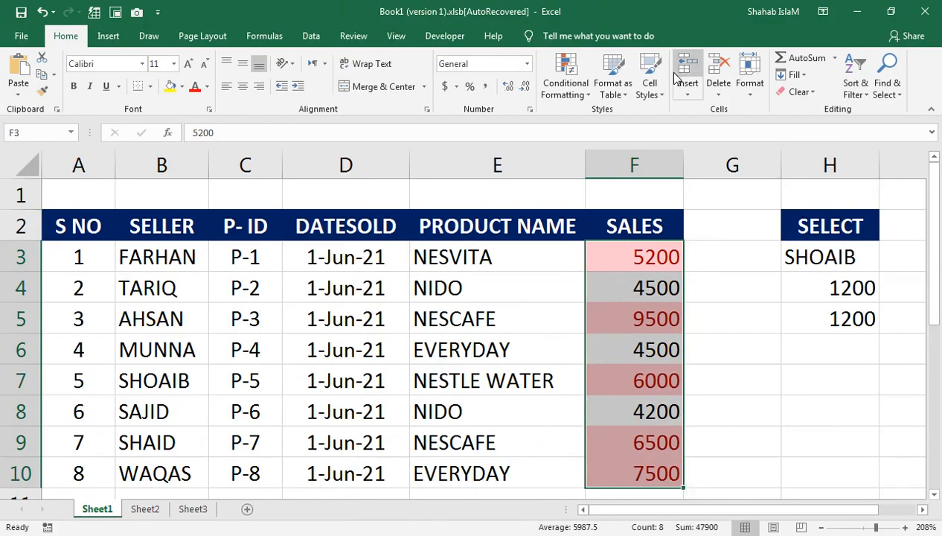
left_click(566, 75)
mouse_move(595, 120)
left_click(563, 270)
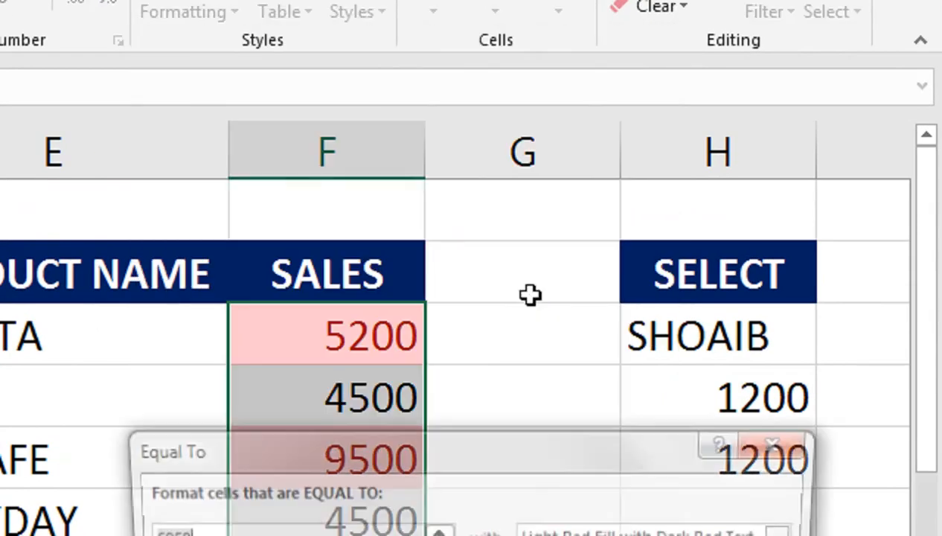
type("5000")
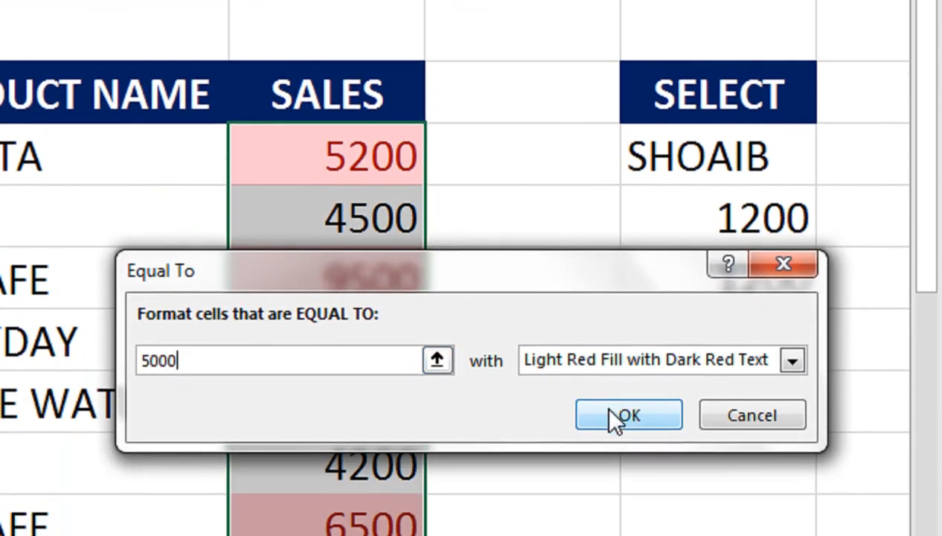
left_click(614, 459)
- Test the equal-to highlighting by entering 5000 in F4, and undo that entry
left_click(352, 216)
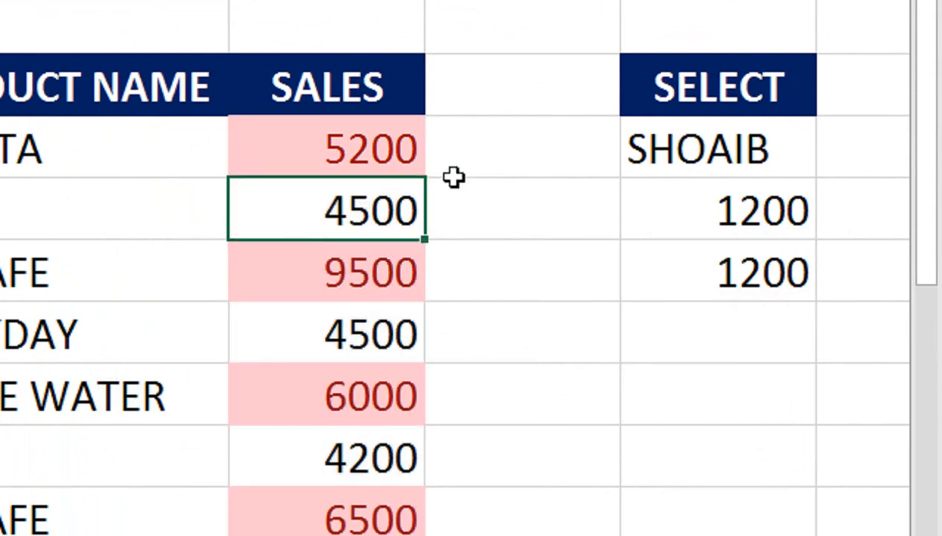
type("5000")
key("Return")
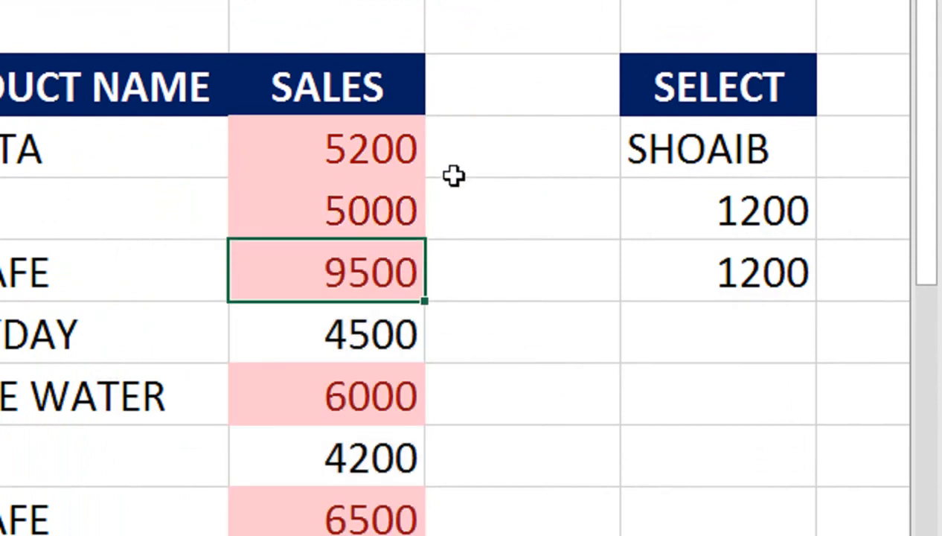
key("ctrl+z")
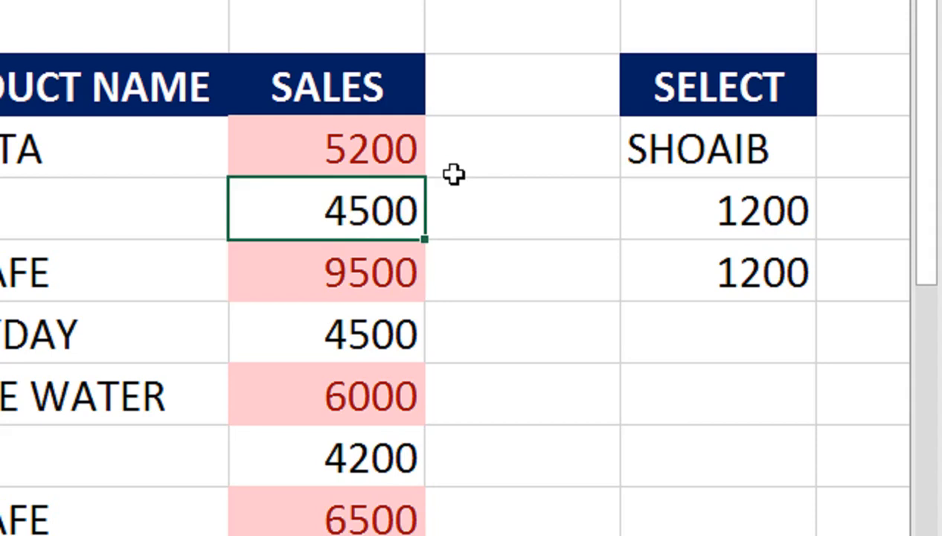
- Add a Less Than 5000 conditional formatting rule to F3:F10 with Green Fill with Dark Green Text
left_click_drag(393, 149, 381, 402)
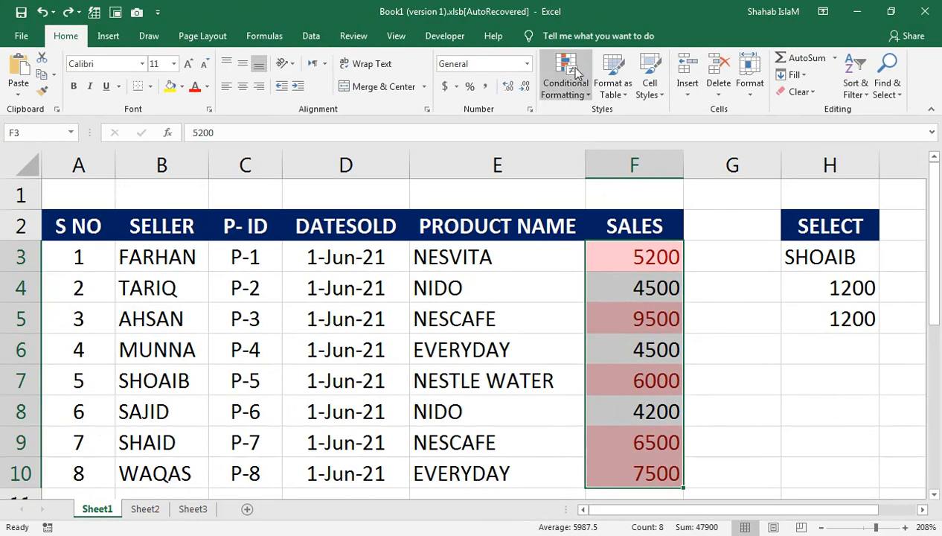
left_click(565, 82)
mouse_move(615, 119)
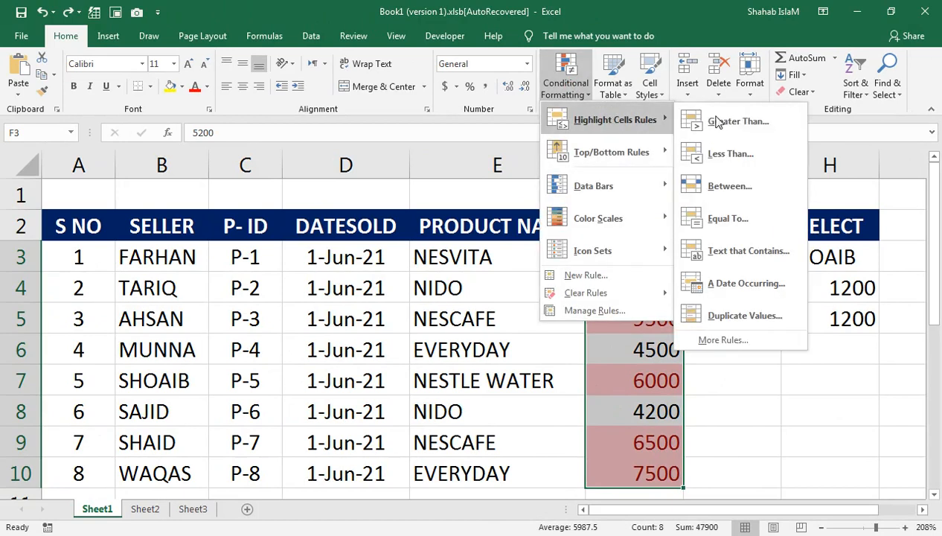
left_click(731, 154)
left_click(625, 357)
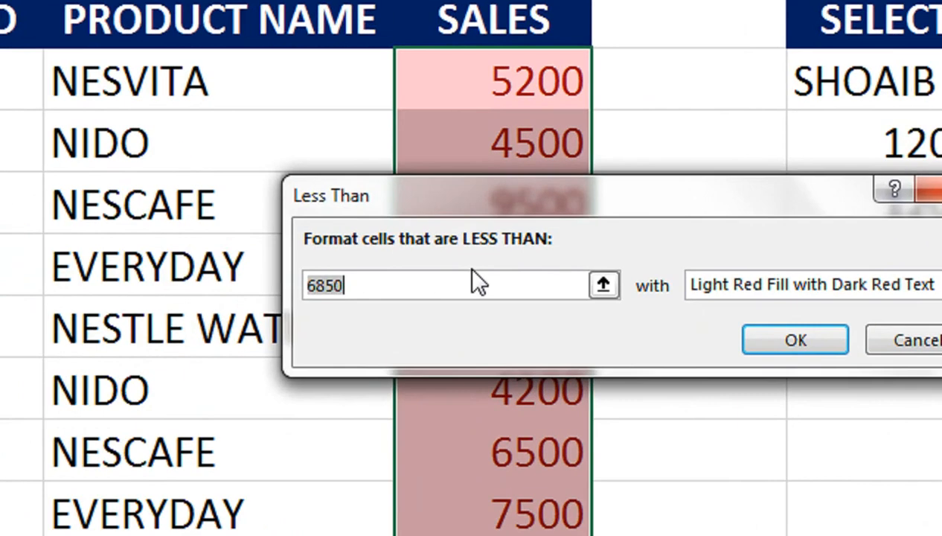
type("5000")
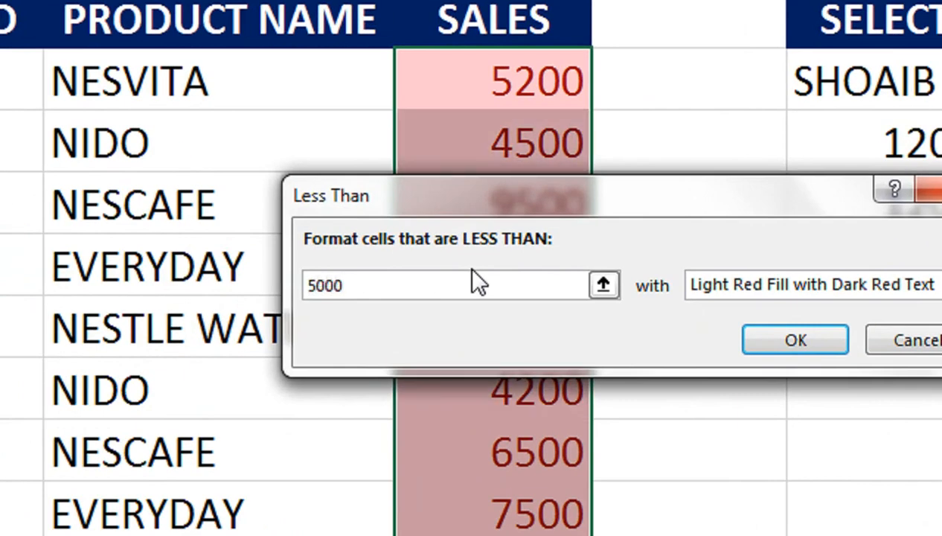
left_click(711, 283)
left_click(713, 330)
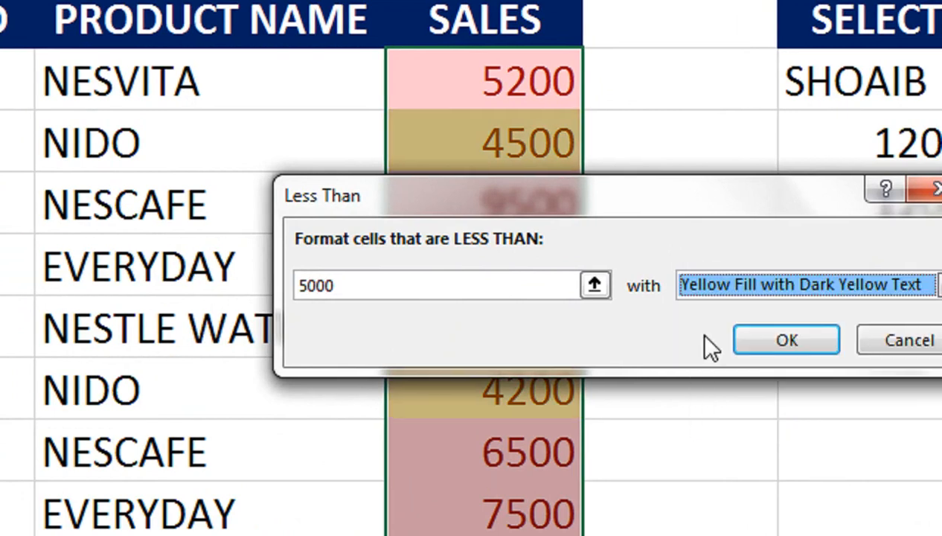
left_click(747, 286)
left_click(694, 350)
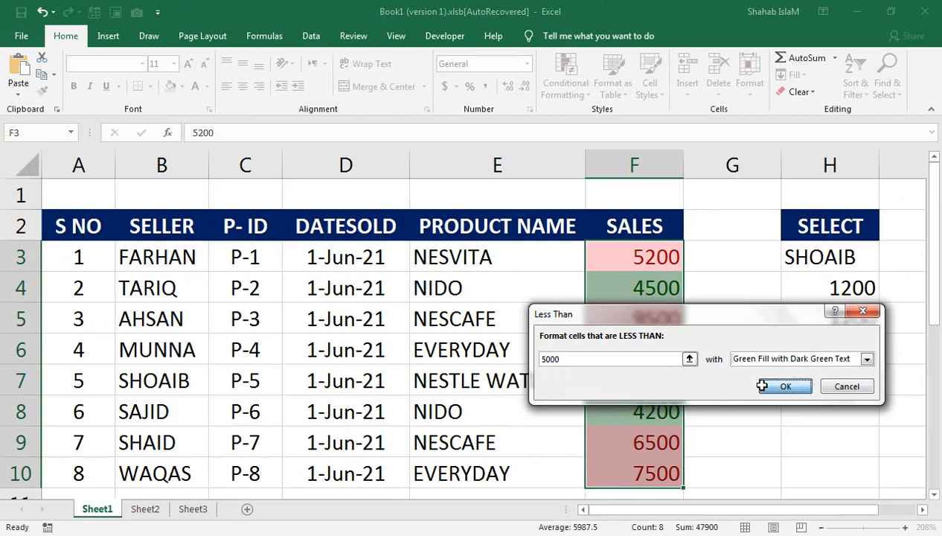
left_click(753, 340)
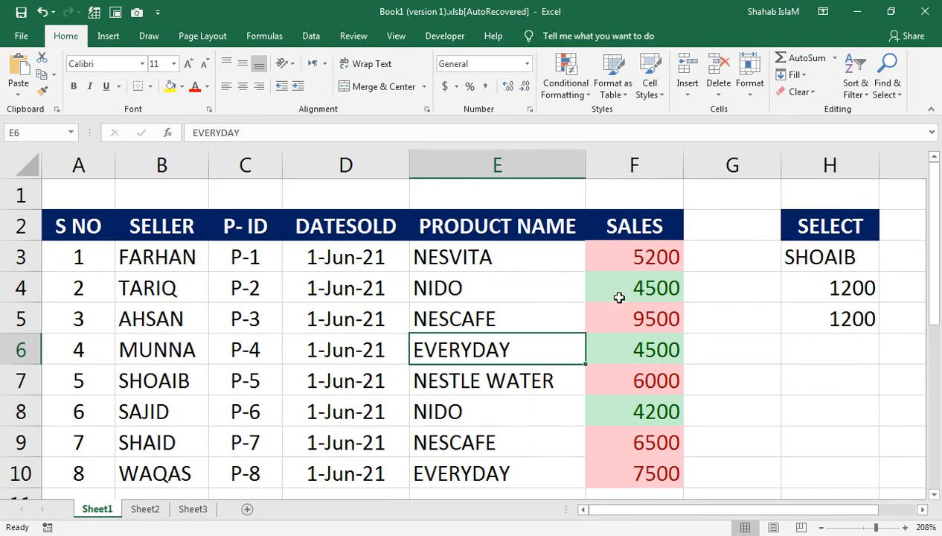
left_click(630, 411)
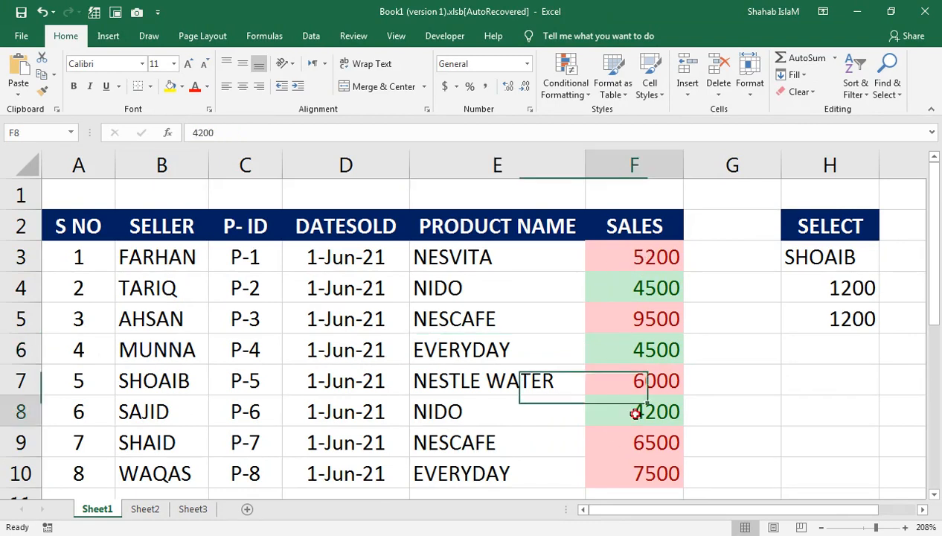
left_click(639, 362)
left_click(658, 288)
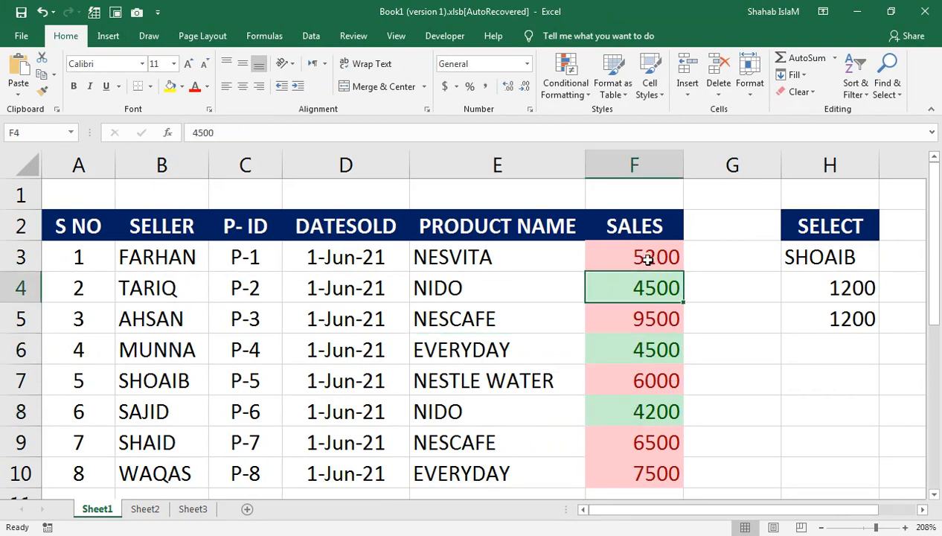
left_click(635, 255)
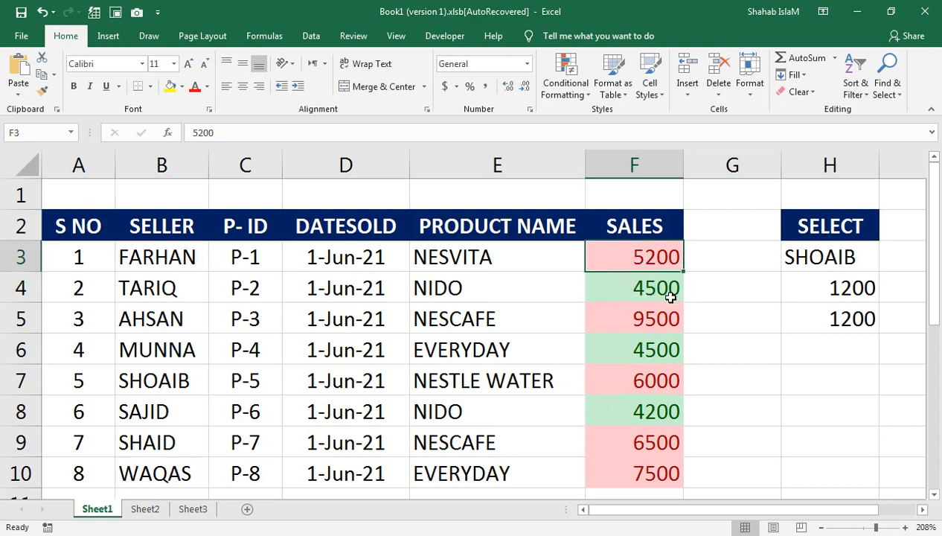
- Review the conditional formatting rules on F3:F10 and the font and fill options of the equal-to-5000 rule, closing everything without changes
left_click_drag(652, 255, 650, 480)
left_click(565, 74)
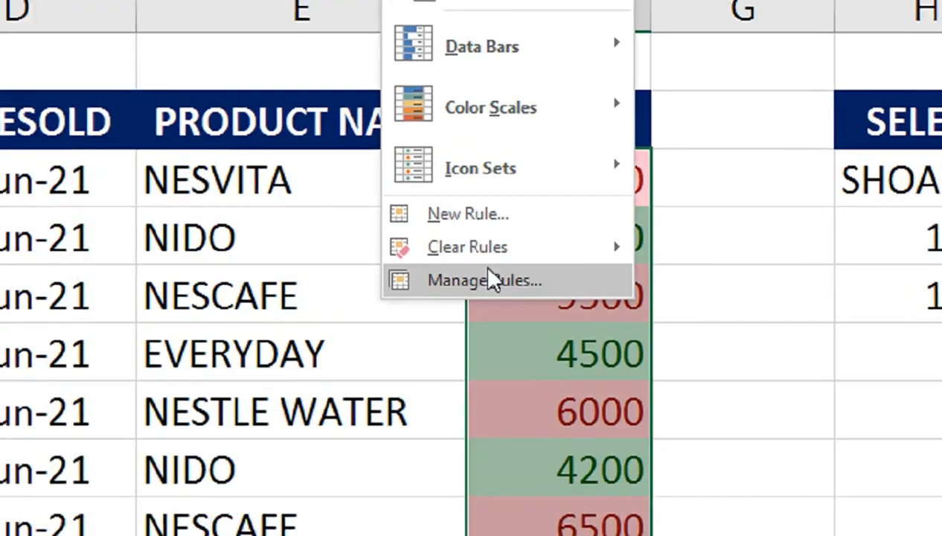
left_click(476, 287)
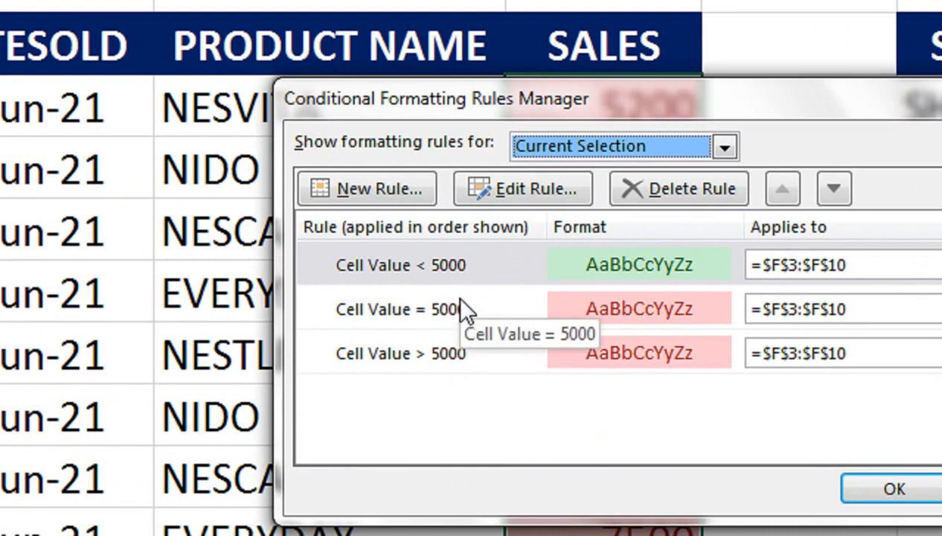
left_click(468, 316)
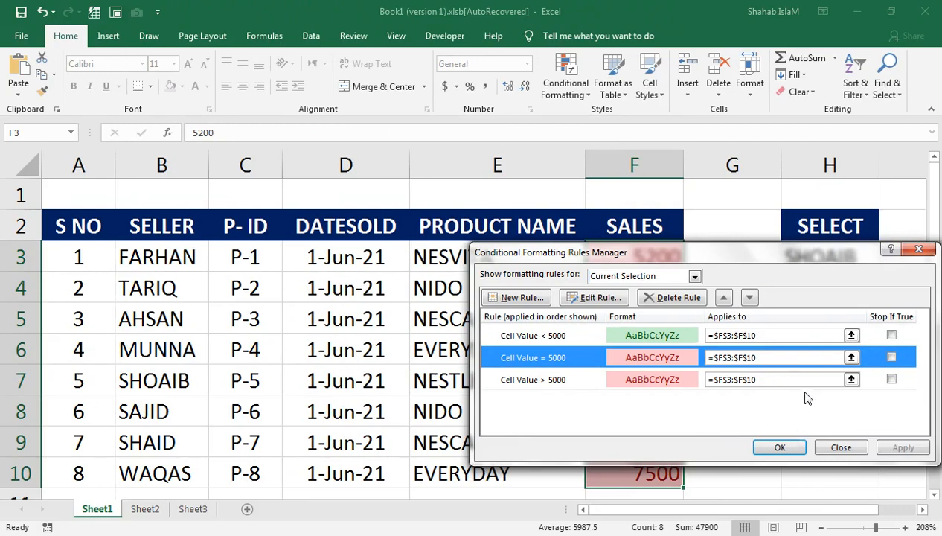
left_click(600, 297)
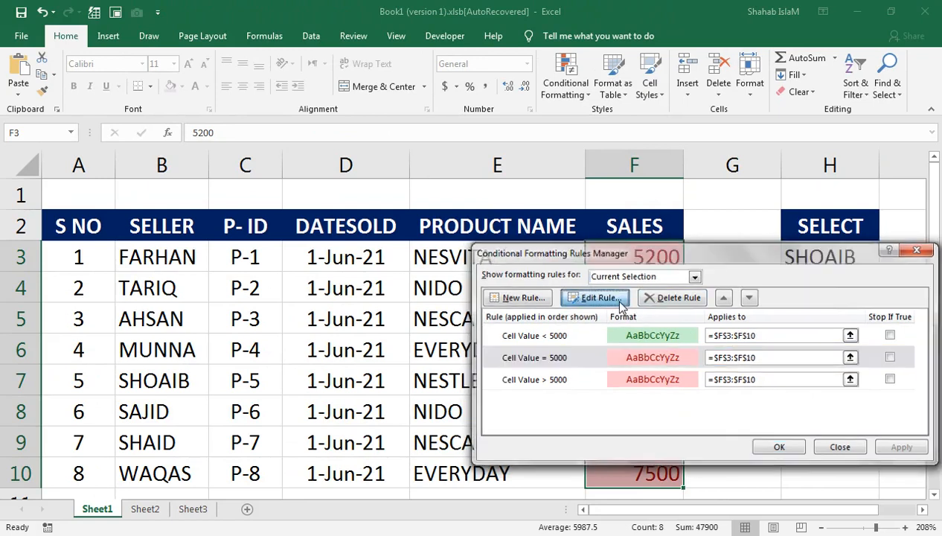
left_click(742, 441)
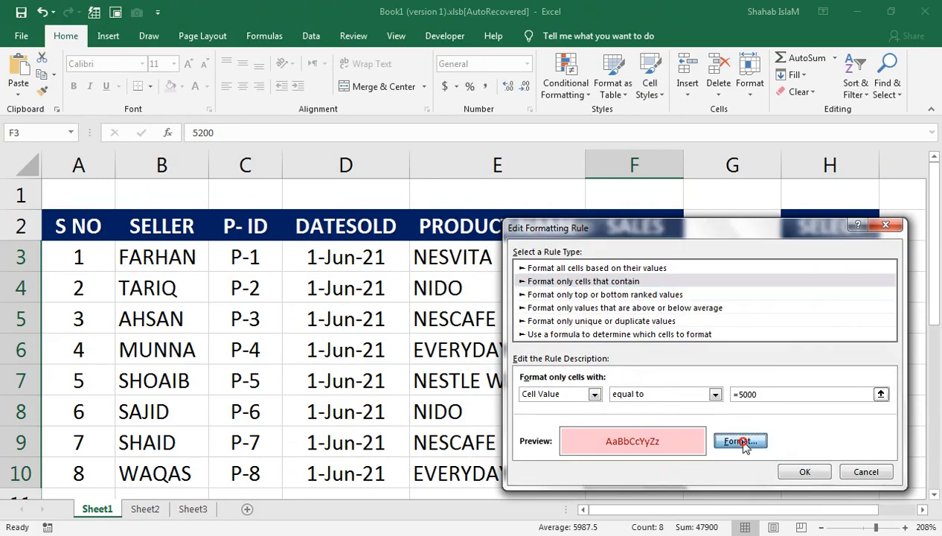
left_click(730, 445)
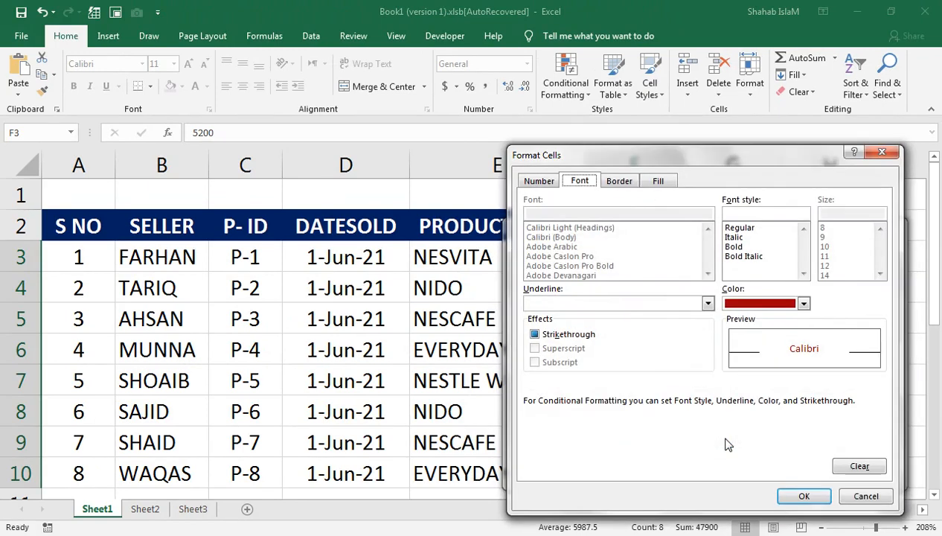
left_click(671, 186)
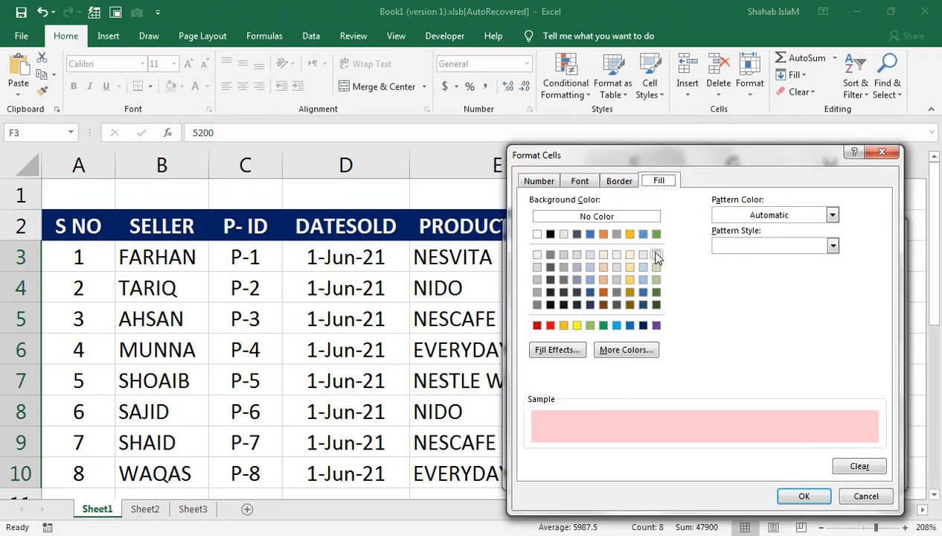
left_click(864, 497)
left_click(832, 476)
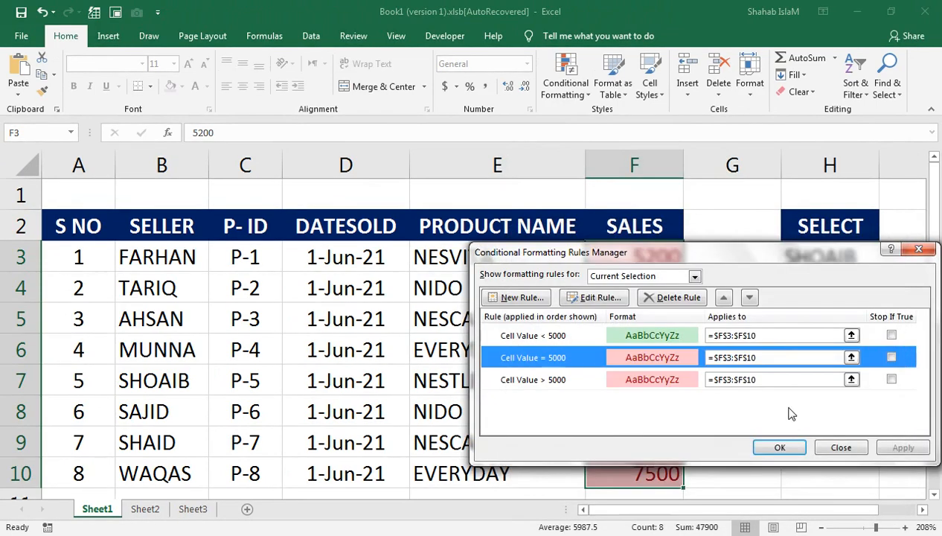
left_click(839, 448)
- Select the sales cell F4
left_click(525, 318)
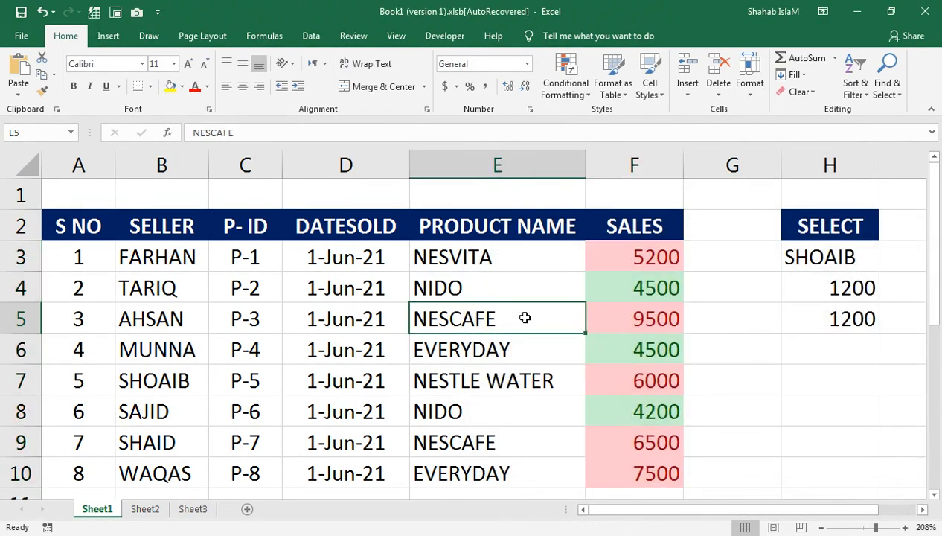
key("Up")
key("Right")
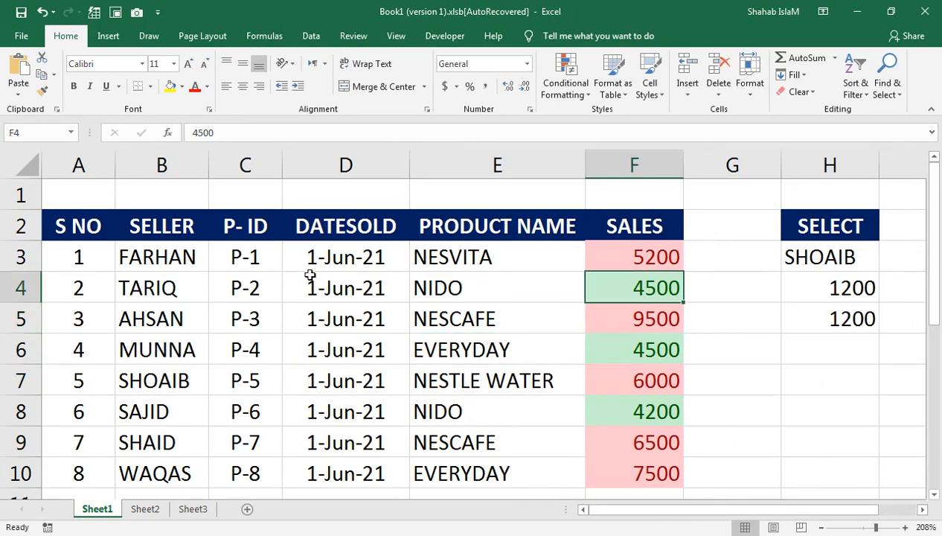